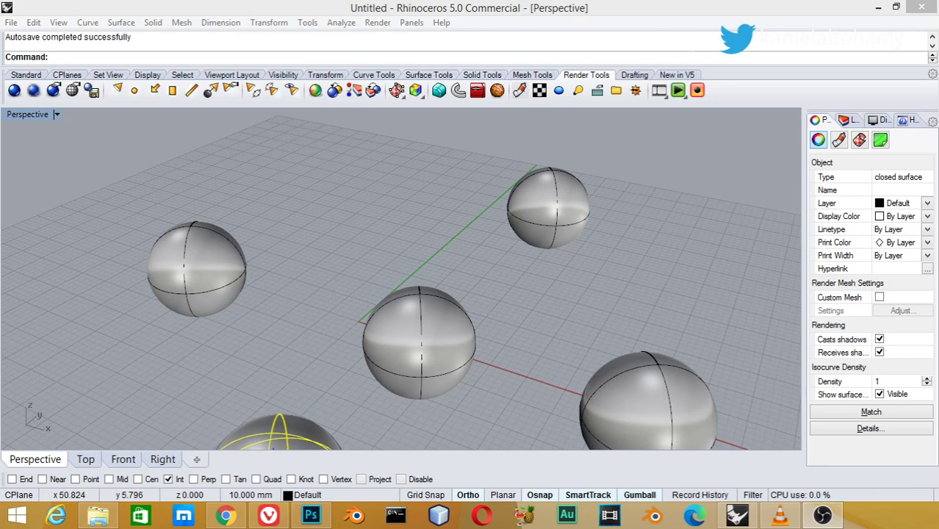
Deselect the sphere so the Properties panel shows the Perspective camera, with lens length 50.0.
{"action": "left_click", "coordinate": [358, 232]}
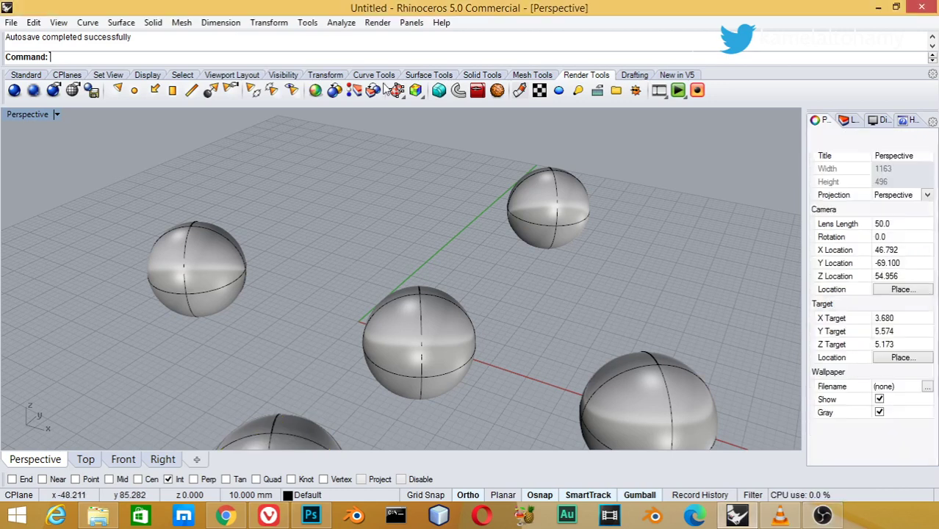
{"action": "left_click", "coordinate": [377, 23]}
{"action": "mouse_move", "coordinate": [412, 23]}
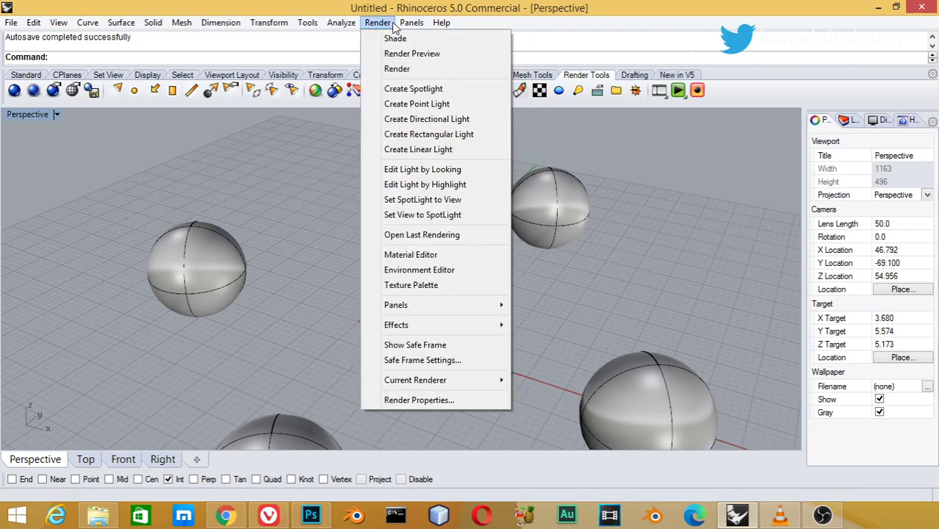
{"action": "mouse_move", "coordinate": [307, 23]}
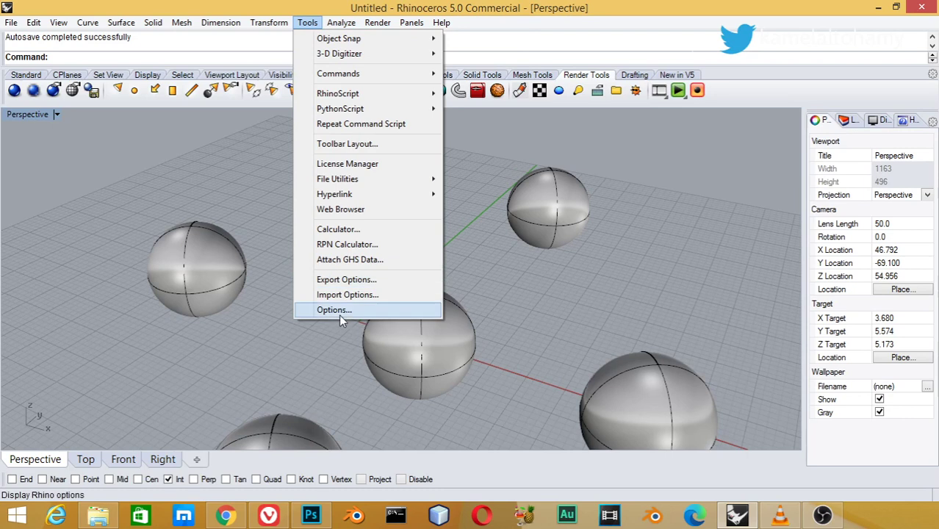
Open Options at Modeling Aids > Nudge and toggle nudge keys to Alt+arrows and back to arrows.
{"action": "left_click", "coordinate": [339, 311]}
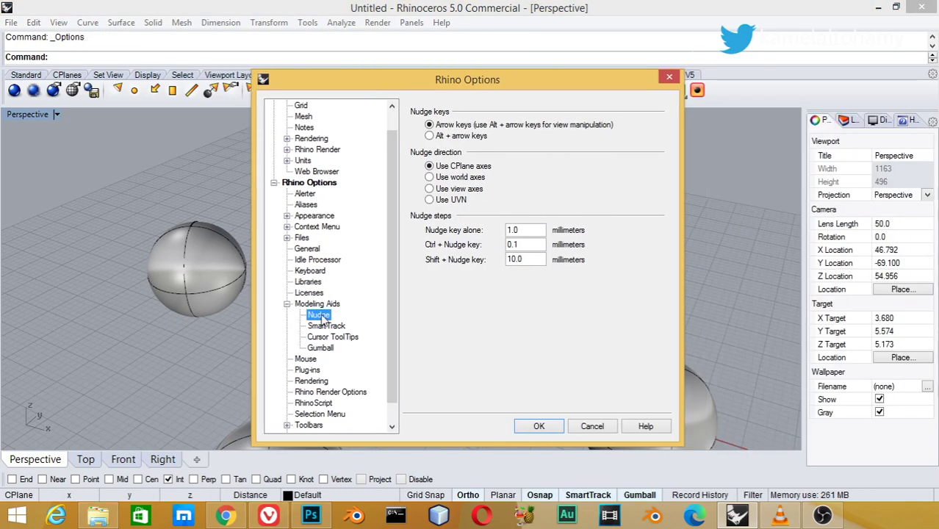
{"action": "left_click", "coordinate": [430, 137]}
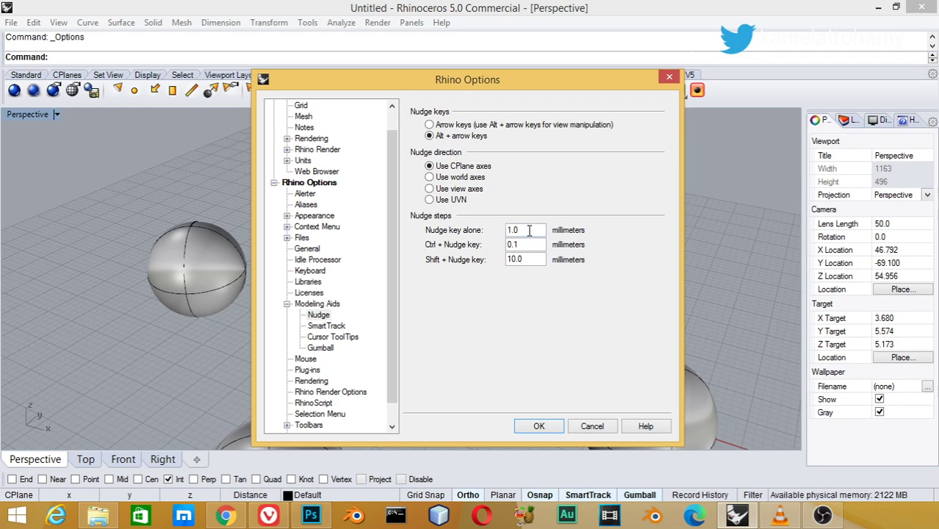
{"action": "left_click", "coordinate": [431, 126]}
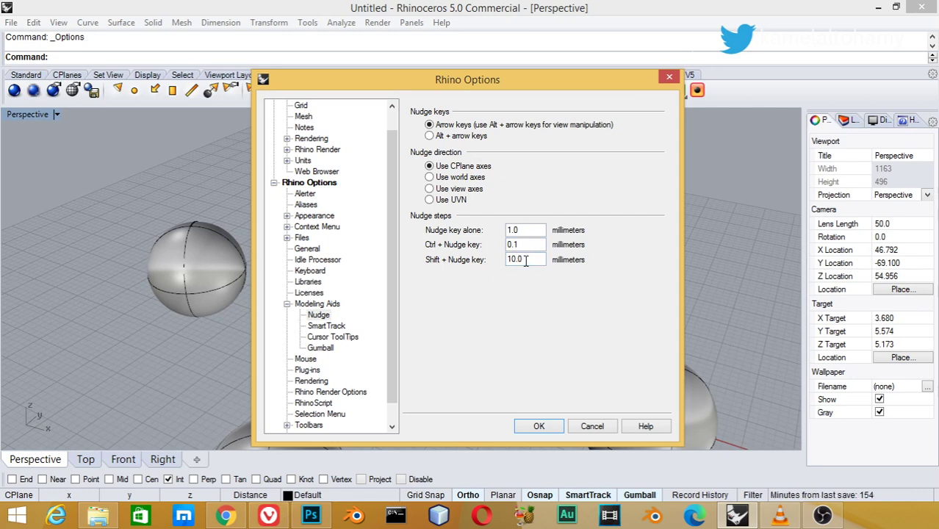
Close Options with OK and select the centre sphere.
{"action": "left_click", "coordinate": [555, 428]}
{"action": "scroll", "coordinate": [482, 321], "scroll_direction": "down", "scroll_amount": 2}
{"action": "left_click", "coordinate": [465, 314]}
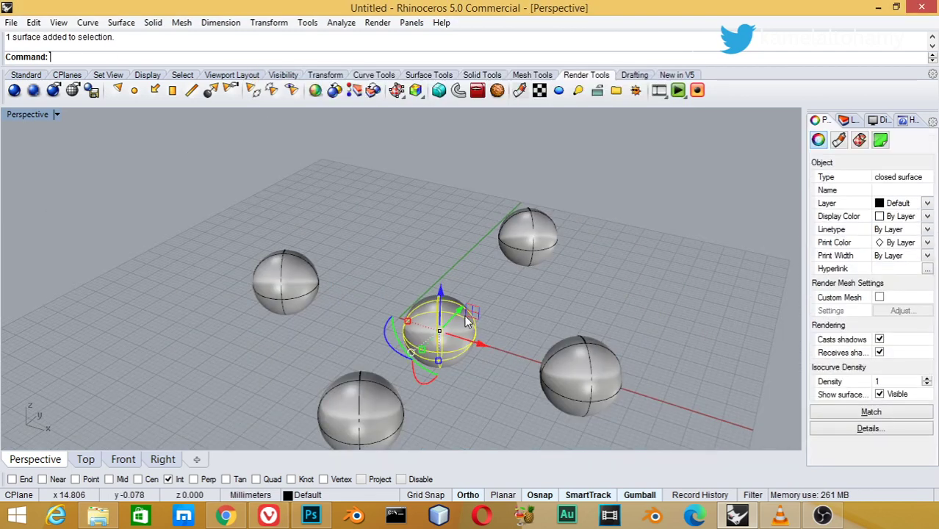
{"action": "scroll", "coordinate": [476, 339], "scroll_direction": "up", "scroll_amount": 2}
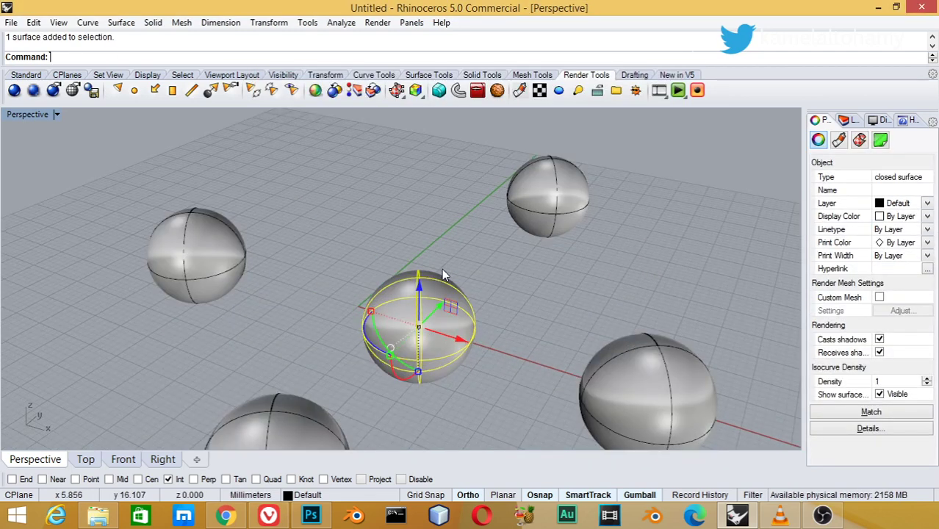
Nudge the centre sphere left, right, up and down in 1 mm steps.
{"action": "key", "text": "alt+Left"}
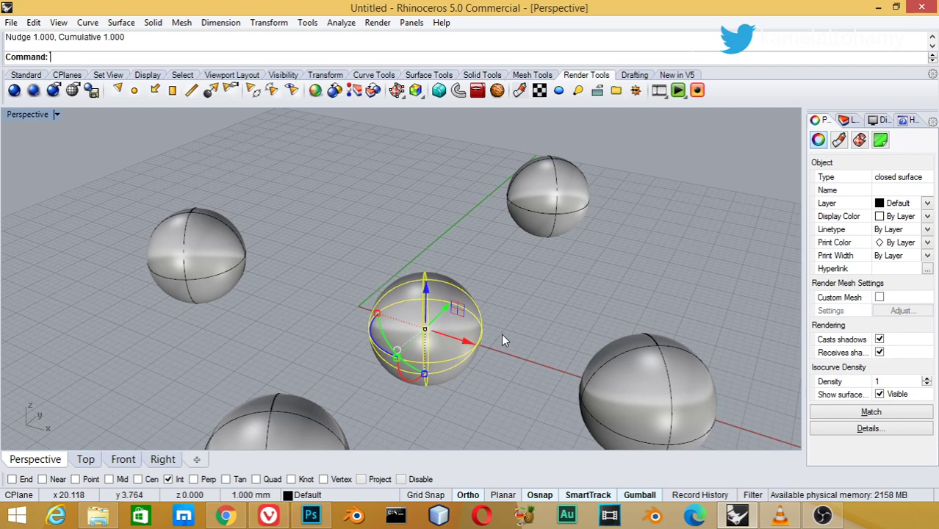
{"action": "key", "text": "alt+Left"}
{"action": "key", "text": "alt+Left"}
{"action": "key", "text": "alt+Left"}
{"action": "key", "text": "alt+Left"}
{"action": "key", "text": "alt+Left"}
{"action": "key", "text": "alt+Left"}
{"action": "key", "text": "alt+Left"}
{"action": "key", "text": "alt+Left"}
{"action": "key", "text": "alt+Left"}
{"action": "key", "text": "alt+Left"}
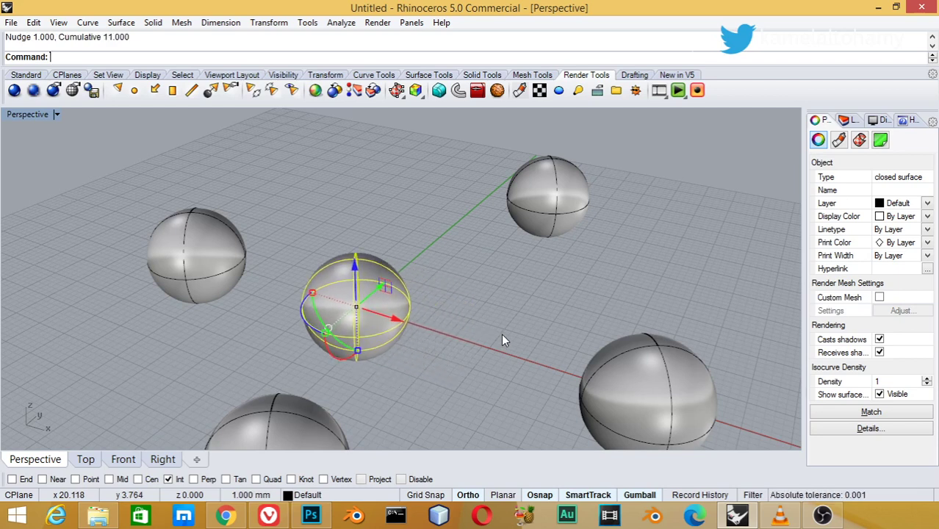
{"action": "key", "text": "alt+Right"}
{"action": "key", "text": "alt+Right"}
{"action": "key", "text": "alt+Right"}
{"action": "key", "text": "alt+Right"}
{"action": "key", "text": "alt+Right"}
{"action": "key", "text": "alt+Right"}
{"action": "key", "text": "alt+Right"}
{"action": "key", "text": "alt+Right"}
{"action": "key", "text": "alt+Up"}
{"action": "key", "text": "alt+Up"}
{"action": "key", "text": "alt+Up"}
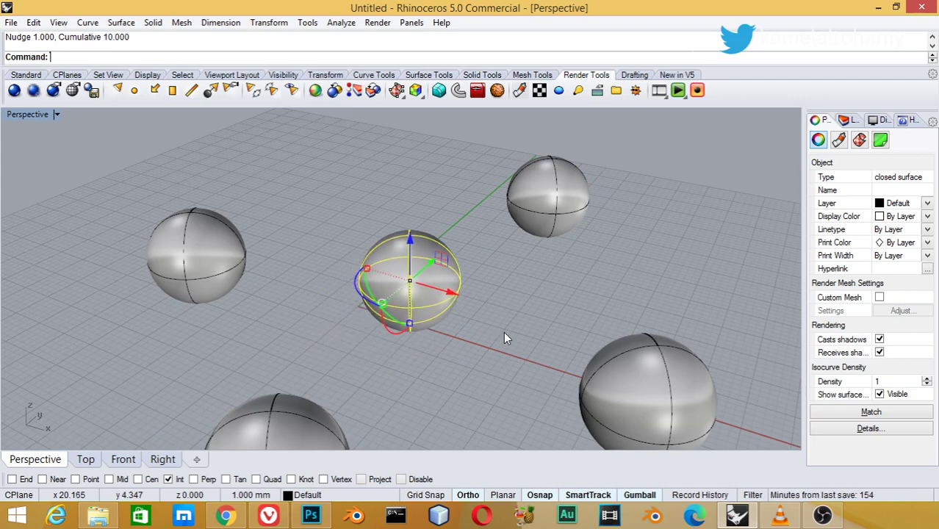
{"action": "key", "text": "alt+Down"}
{"action": "key", "text": "alt+Down"}
{"action": "key", "text": "alt+Down"}
{"action": "key", "text": "alt+Down"}
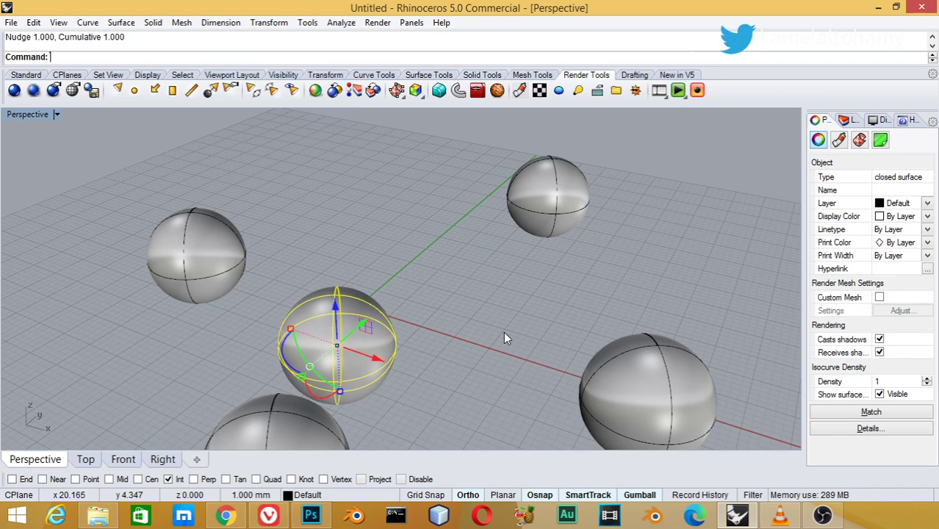
{"action": "key", "text": "alt+Up"}
{"action": "key", "text": "alt+Up"}
{"action": "key", "text": "alt+Up"}
{"action": "key", "text": "alt+Right"}
{"action": "key", "text": "alt+Right"}
{"action": "key", "text": "alt+Right"}
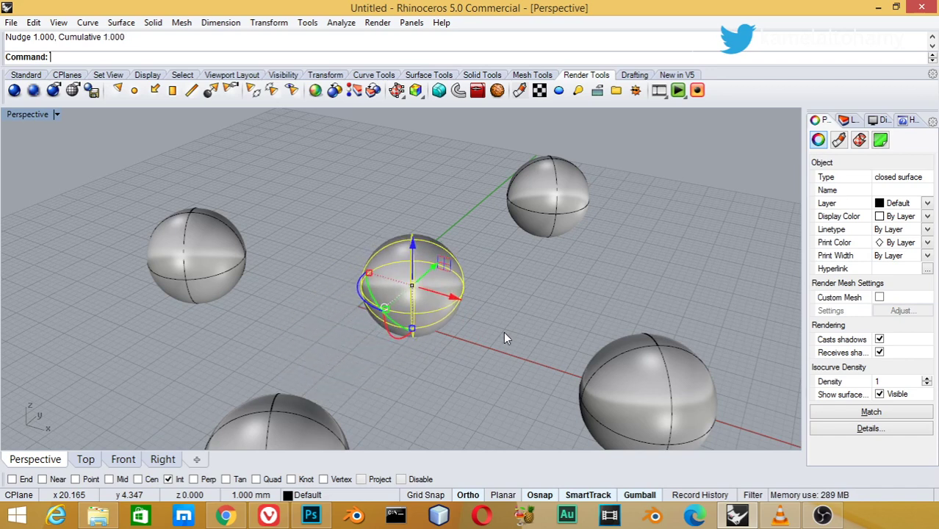
{"action": "key", "text": "alt+Right"}
{"action": "key", "text": "alt+Right"}
{"action": "key", "text": "alt+Right"}
{"action": "key", "text": "alt+Up"}
{"action": "key", "text": "alt+Up"}
{"action": "key", "text": "alt+Up"}
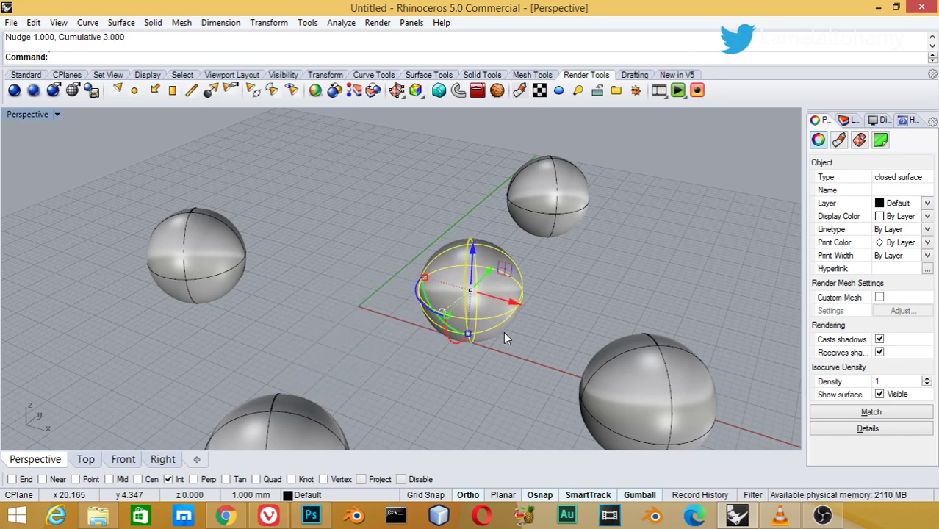
Move the sphere in 10 mm and 0.1 mm steps back near the origin, then select the left sphere.
{"action": "key", "text": "shift+alt+Right"}
{"action": "key", "text": "shift+alt+Right"}
{"action": "key", "text": "shift+alt+Left"}
{"action": "key", "text": "shift+alt+Left"}
{"action": "key", "text": "shift+alt+Left"}
{"action": "key", "text": "shift+alt+Left"}
{"action": "key", "text": "shift+alt+Left"}
{"action": "key", "text": "shift+alt+Left"}
{"action": "key", "text": "shift+alt+Left"}
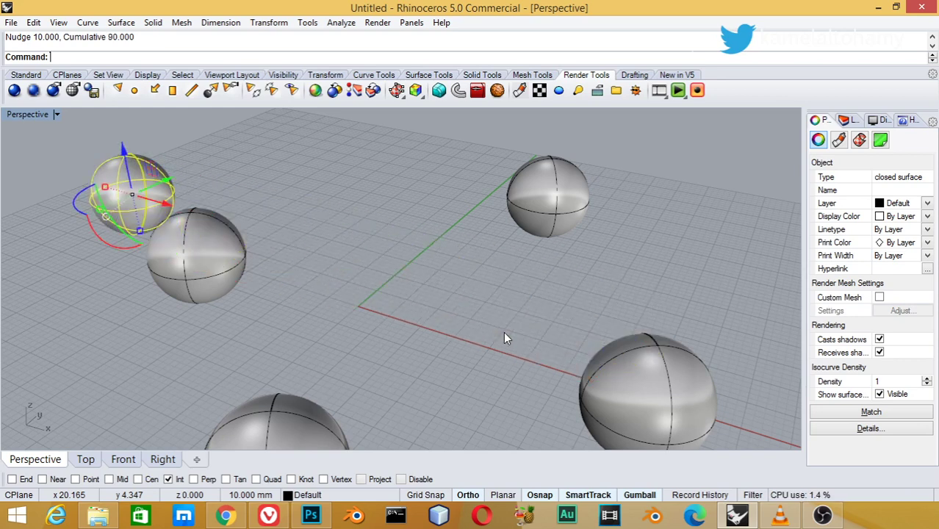
{"action": "key", "text": "shift+alt+Right"}
{"action": "key", "text": "shift+alt+Right"}
{"action": "key", "text": "shift+alt+Right"}
{"action": "key", "text": "ctrl+alt+Left"}
{"action": "key", "text": "ctrl+alt+Left"}
{"action": "key", "text": "ctrl+alt+Left"}
{"action": "key", "text": "ctrl+alt+Left"}
{"action": "key", "text": "ctrl+alt+Left"}
{"action": "key", "text": "ctrl+alt+Down"}
{"action": "key", "text": "ctrl+alt+Down"}
{"action": "key", "text": "ctrl+alt+Down"}
{"action": "key", "text": "ctrl+alt+Down"}
{"action": "key", "text": "ctrl+alt+Down"}
{"action": "key", "text": "ctrl+alt+Down"}
{"action": "key", "text": "ctrl+alt+Down"}
{"action": "key", "text": "ctrl+alt+Down"}
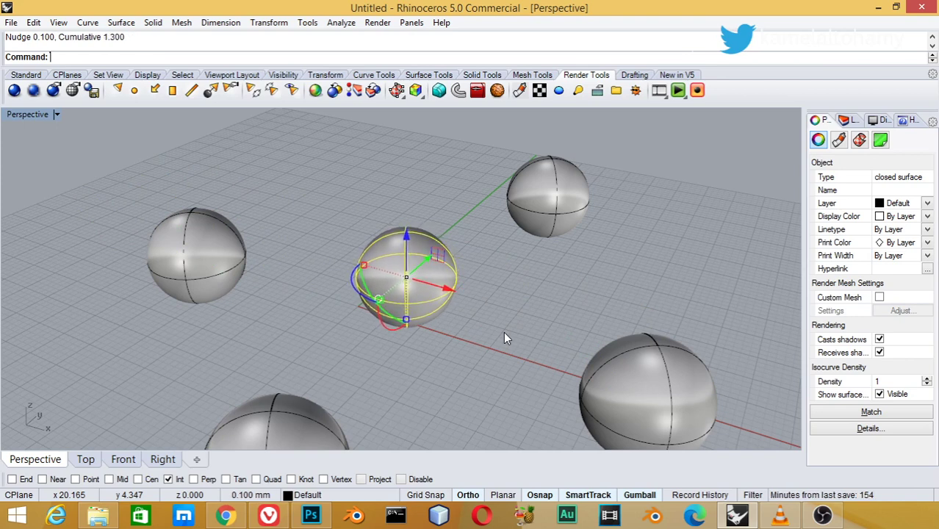
{"action": "key", "text": "ctrl+alt+Up"}
{"action": "key", "text": "ctrl+alt+Up"}
{"action": "key", "text": "ctrl+alt+Up"}
{"action": "key", "text": "ctrl+alt+Up"}
{"action": "key", "text": "ctrl+alt+Up"}
{"action": "key", "text": "ctrl+alt+Up"}
{"action": "key", "text": "ctrl+alt+Up"}
{"action": "key", "text": "ctrl+alt+Up"}
{"action": "key", "text": "ctrl+alt+Up"}
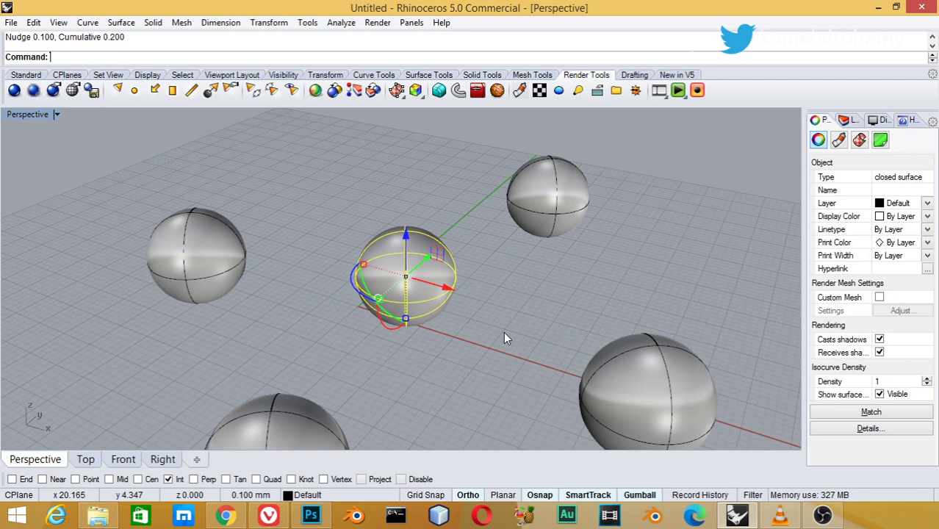
{"action": "key", "text": "ctrl+alt+Left"}
{"action": "key", "text": "ctrl+alt+Left"}
{"action": "key", "text": "ctrl+alt+Left"}
{"action": "key", "text": "ctrl+alt+Left"}
{"action": "key", "text": "ctrl+alt+Left"}
{"action": "key", "text": "ctrl+alt+Left"}
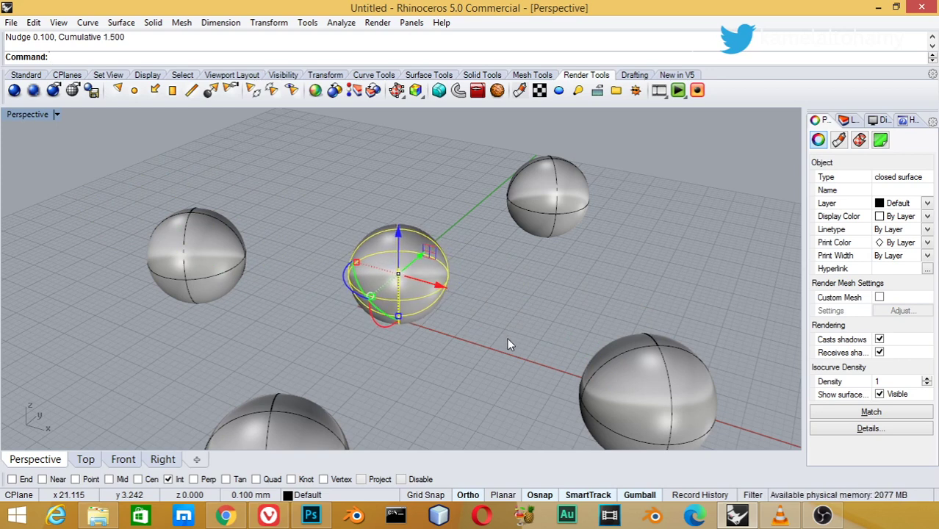
{"action": "left_click", "coordinate": [175, 245]}
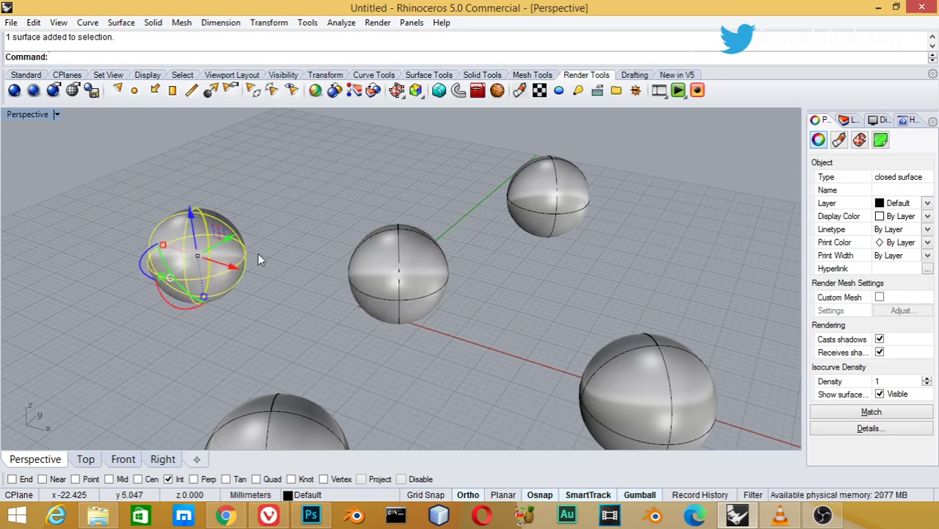
Delete the left sphere and paste a copy of the centre sphere.
{"action": "key", "text": "Delete"}
{"action": "left_click", "coordinate": [355, 271]}
{"action": "key", "text": "ctrl+c"}
{"action": "key", "text": "ctrl+v"}
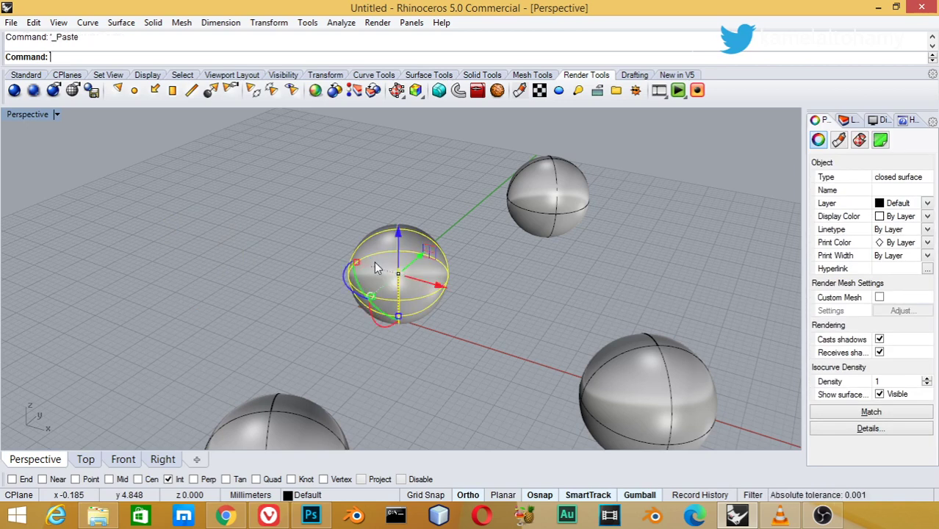
Nudge the pasted copy away in 10, 1 and 0.1 mm steps.
{"action": "key", "text": "alt+Left"}
{"action": "key", "text": "alt+Left"}
{"action": "key", "text": "alt+Left"}
{"action": "key", "text": "alt+Left"}
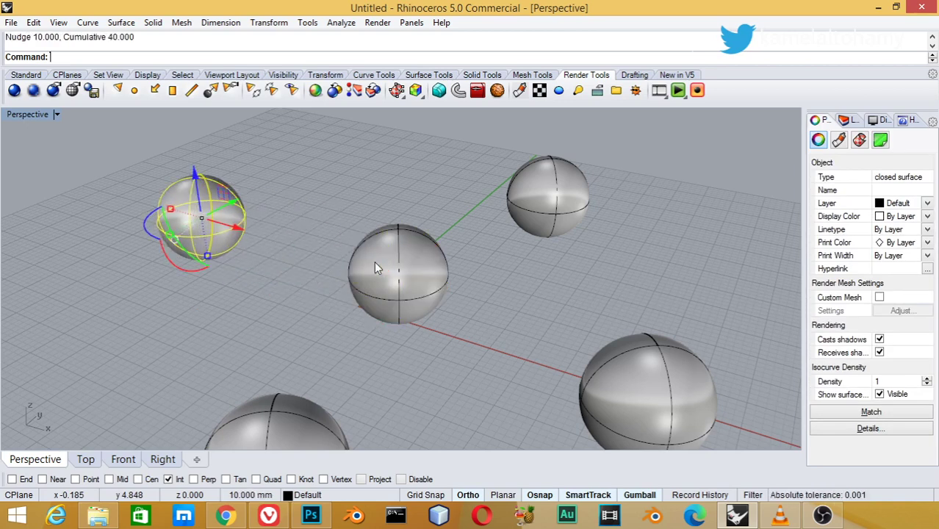
{"action": "key", "text": "alt+Left"}
{"action": "key", "text": "alt+Up"}
{"action": "key", "text": "alt+Up"}
{"action": "key", "text": "alt+Up"}
{"action": "key", "text": "alt+Up"}
{"action": "key", "text": "alt+Up"}
{"action": "key", "text": "ctrl+alt+Right"}
{"action": "key", "text": "ctrl+alt+Right"}
{"action": "key", "text": "ctrl+alt+Right"}
{"action": "key", "text": "ctrl+alt+Right"}
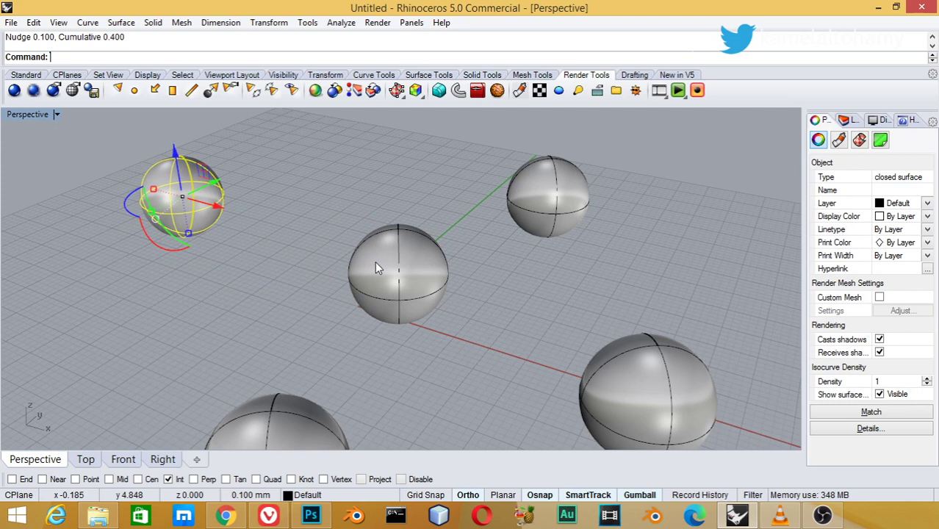
{"action": "key", "text": "ctrl+alt+Right"}
{"action": "key", "text": "ctrl+alt+Right"}
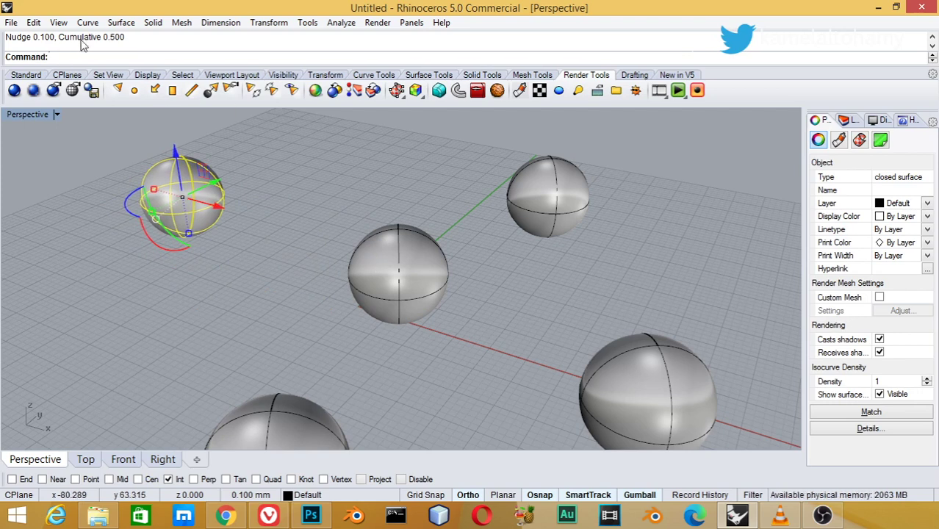
{"action": "key", "text": "ctrl+alt+Right"}
{"action": "key", "text": "ctrl+alt+Right"}
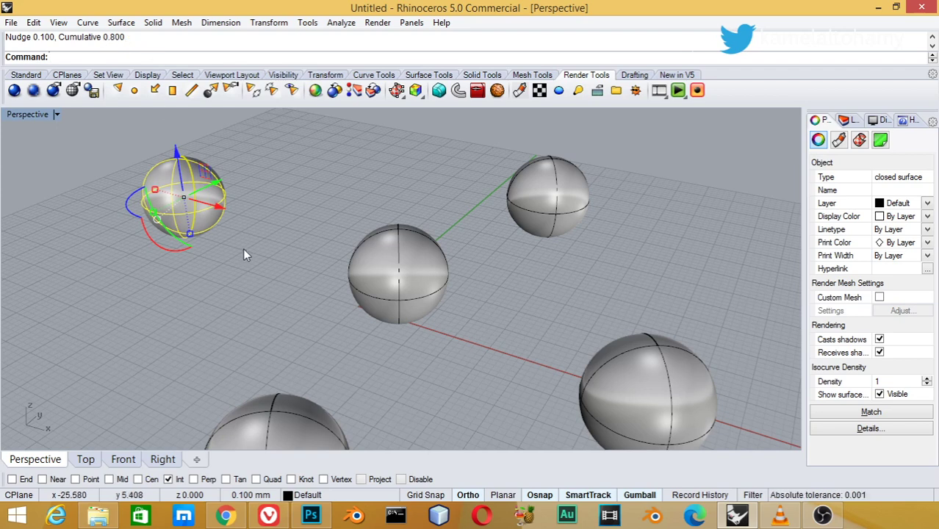
Open Options, confirm Millimeters model units on the Units page, then go to the View page.
{"action": "left_click", "coordinate": [304, 23]}
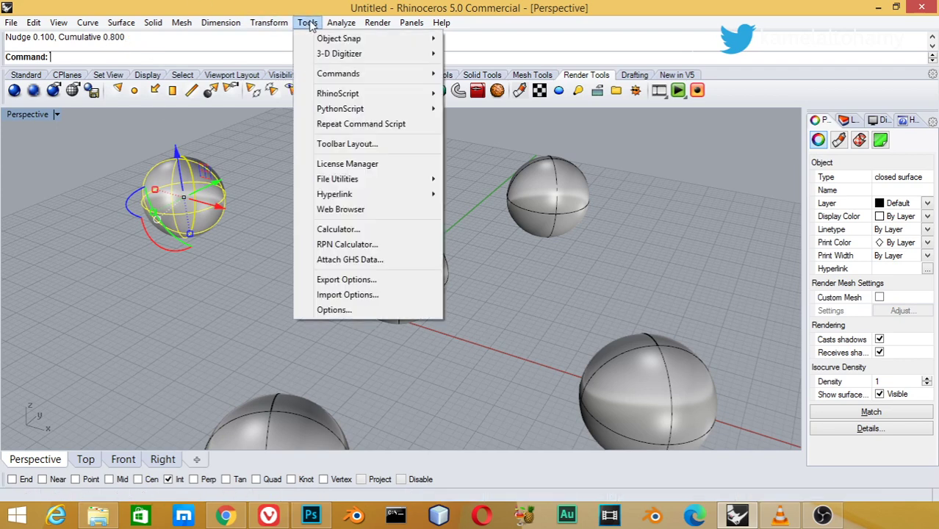
{"action": "left_click", "coordinate": [322, 308]}
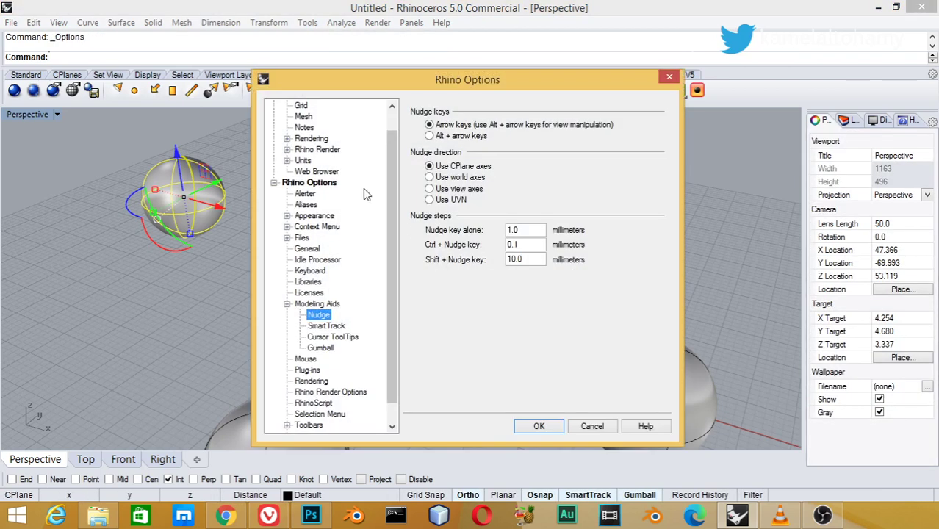
{"action": "scroll", "coordinate": [386, 210], "scroll_direction": "up", "scroll_amount": 1}
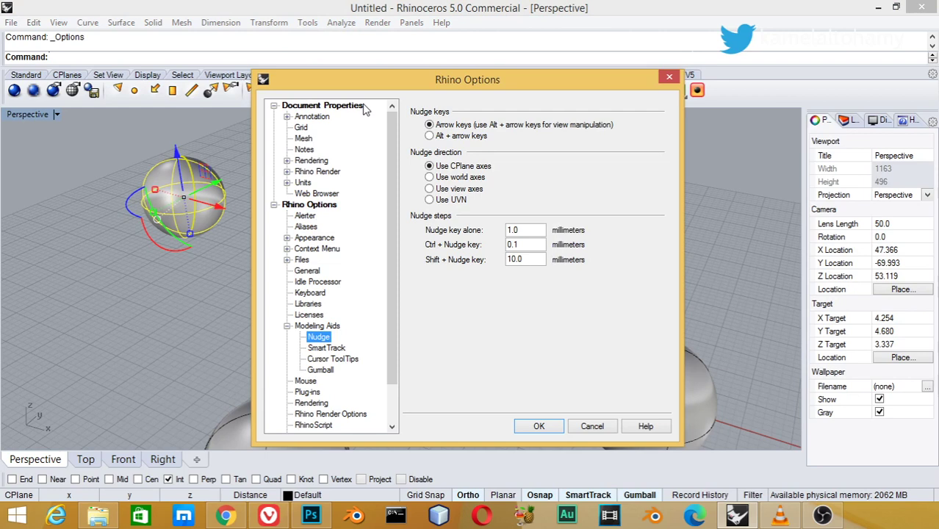
{"action": "scroll", "coordinate": [394, 366], "scroll_direction": "down", "scroll_amount": 2}
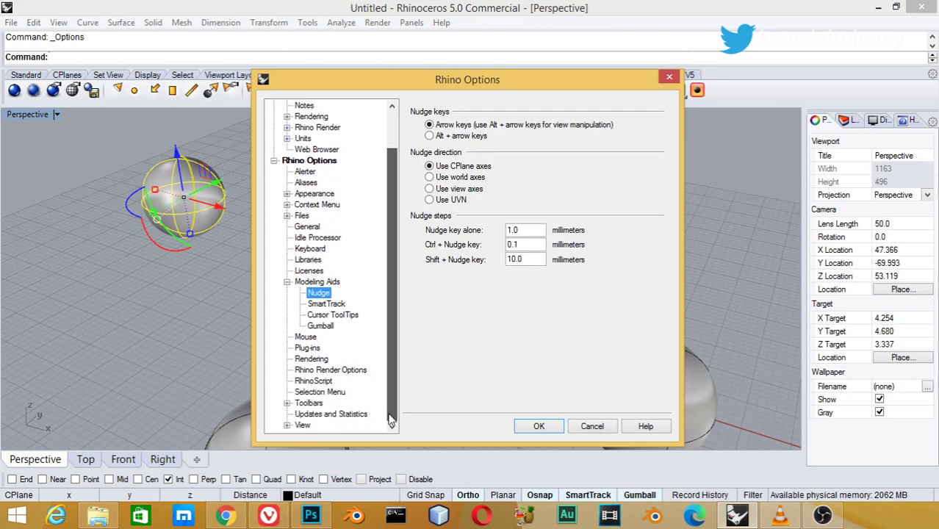
{"action": "scroll", "coordinate": [388, 367], "scroll_direction": "up", "scroll_amount": 2}
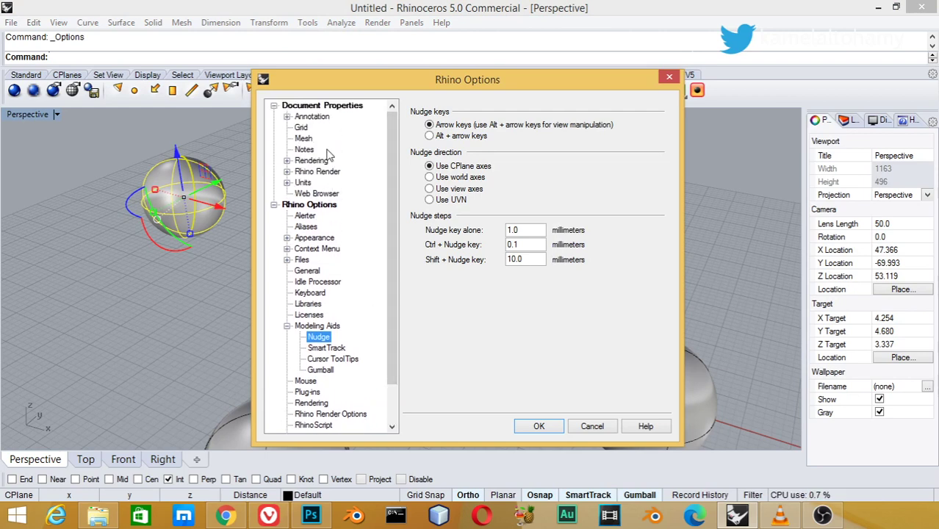
{"action": "left_click", "coordinate": [304, 185]}
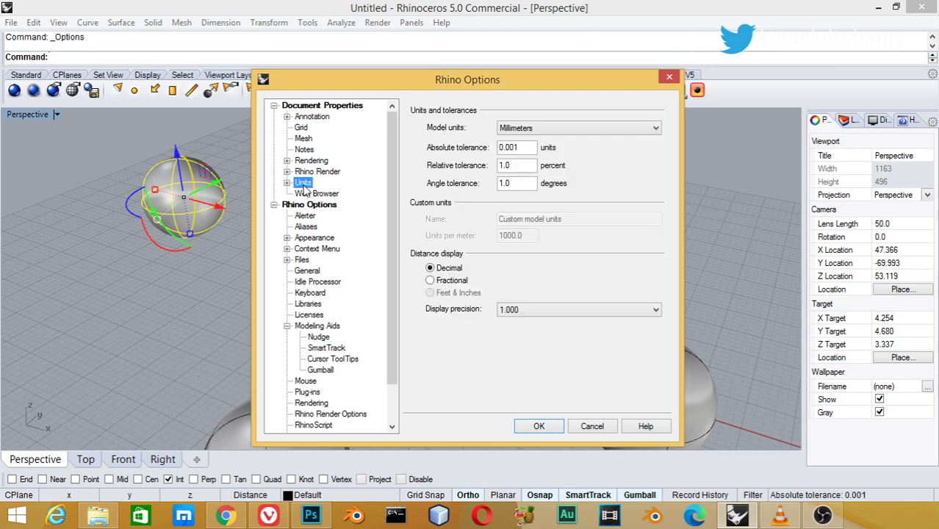
{"action": "left_click", "coordinate": [594, 129]}
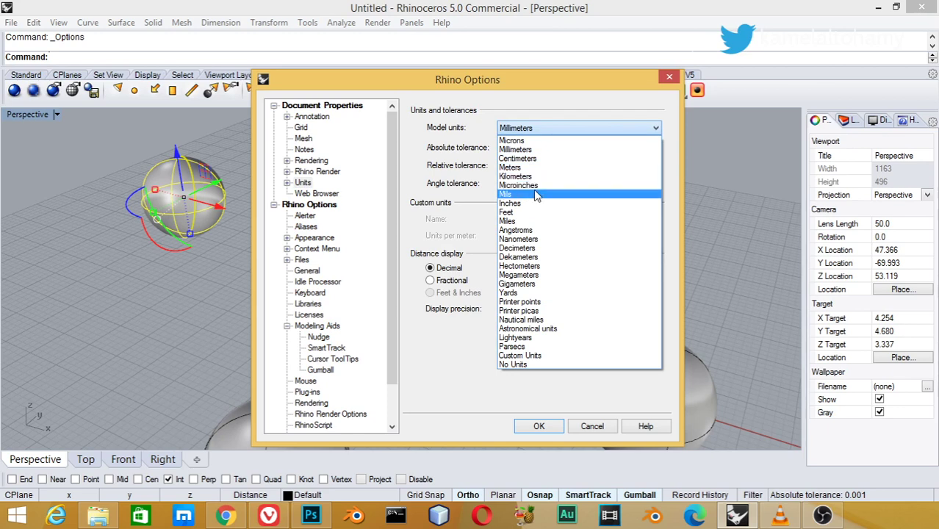
{"action": "left_click", "coordinate": [521, 384]}
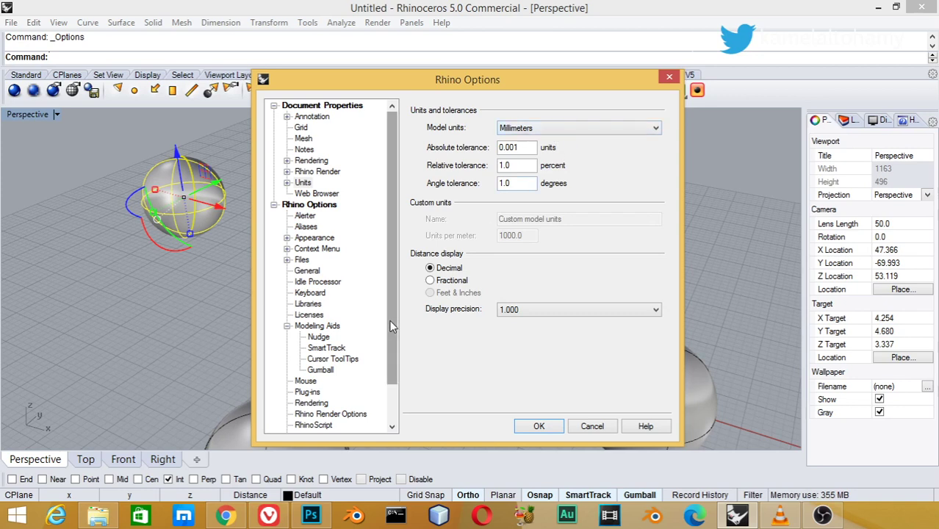
{"action": "left_click_drag", "start_coordinate": [393, 320], "coordinate": [393, 355]}
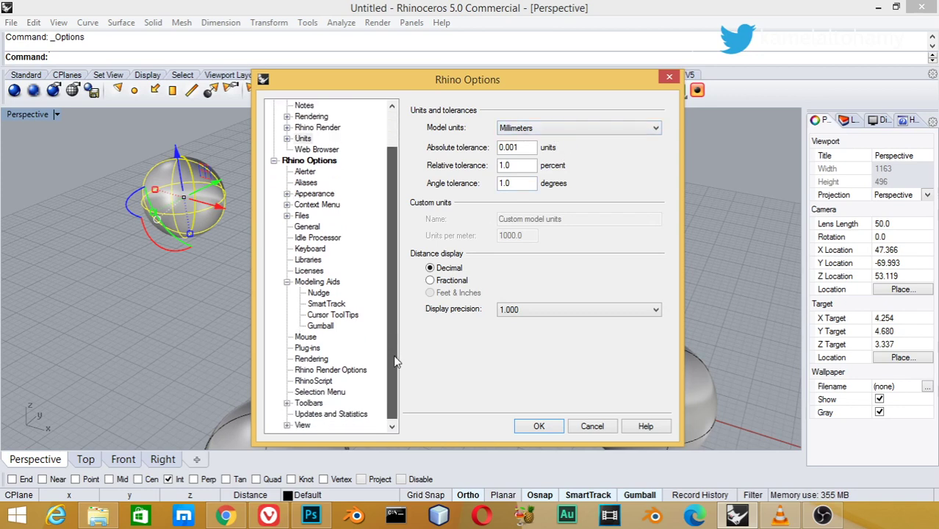
{"action": "left_click", "coordinate": [310, 426]}
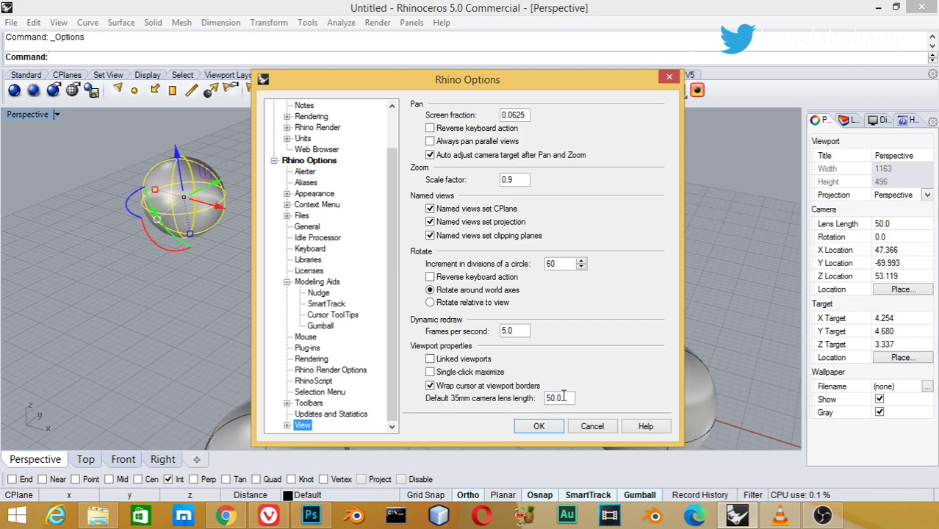
Set the default 35mm camera lens length to 25 and apply it to compare perspective.
{"action": "double_click", "coordinate": [563, 398]}
{"action": "type", "text": "25"}
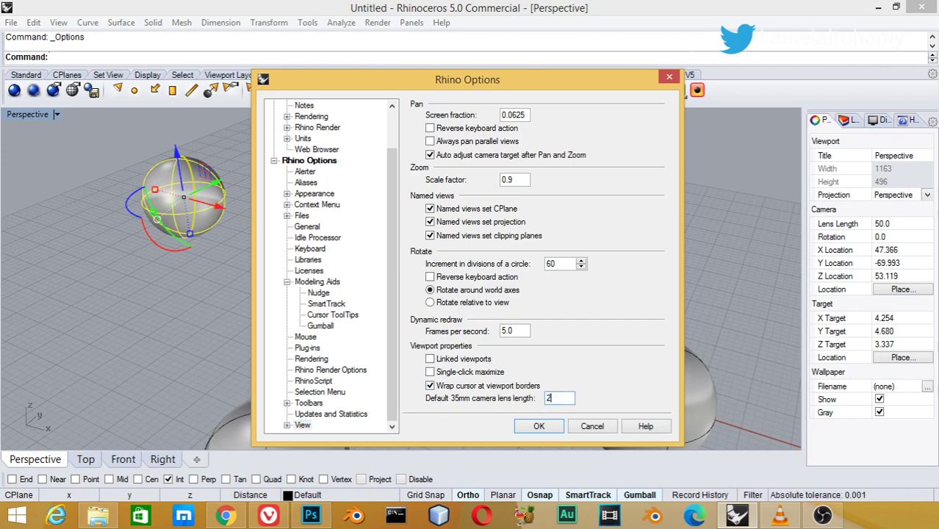
{"action": "left_click", "coordinate": [539, 427]}
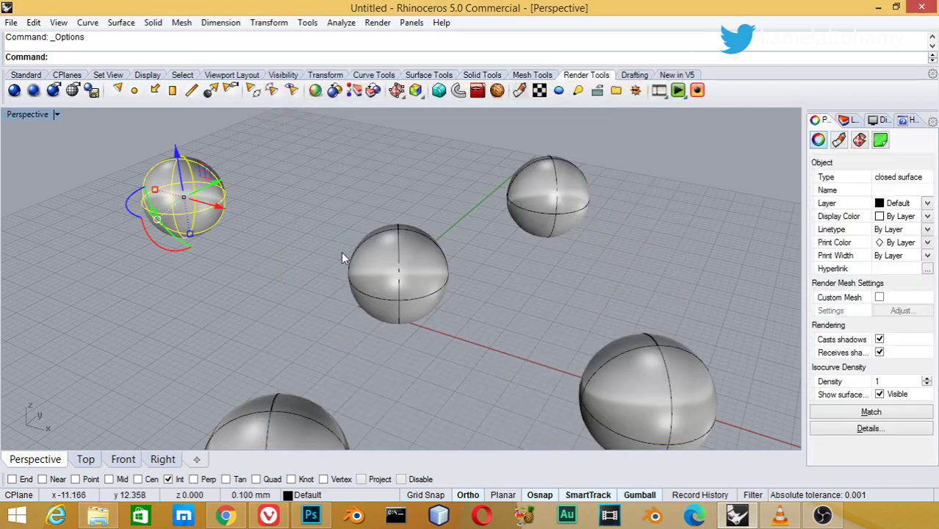
{"action": "scroll", "coordinate": [341, 251], "scroll_direction": "down", "scroll_amount": 3}
{"action": "scroll", "coordinate": [341, 252], "scroll_direction": "down", "scroll_amount": 3}
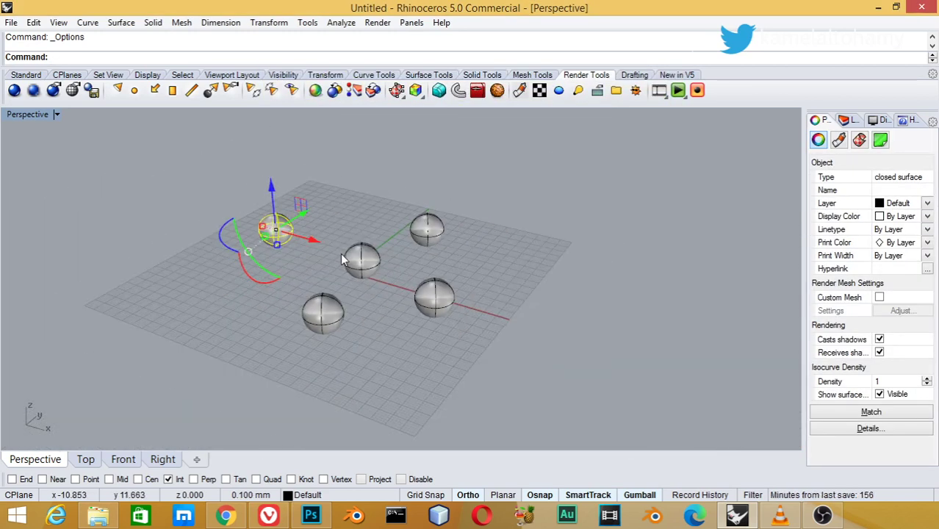
Change the default lens length to 100 in Options and apply it.
{"action": "left_click", "coordinate": [307, 22]}
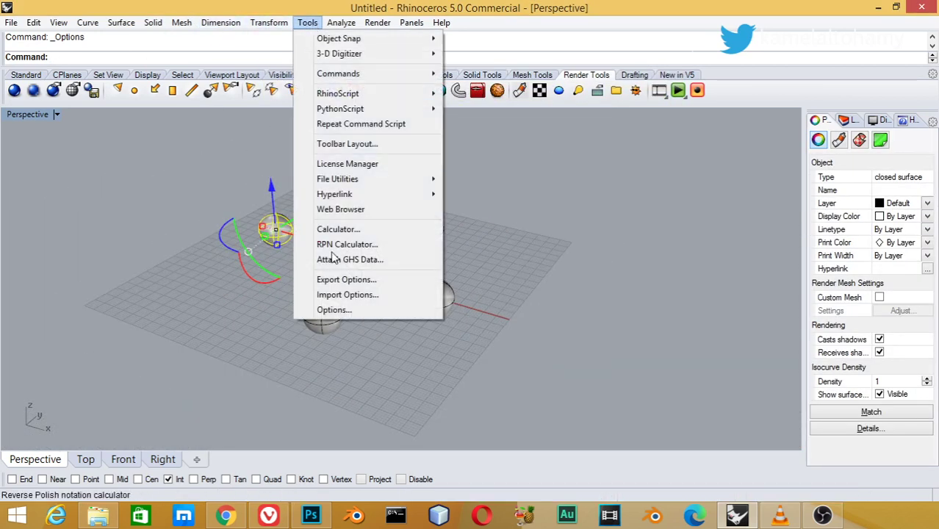
{"action": "left_click", "coordinate": [346, 311]}
{"action": "double_click", "coordinate": [557, 398]}
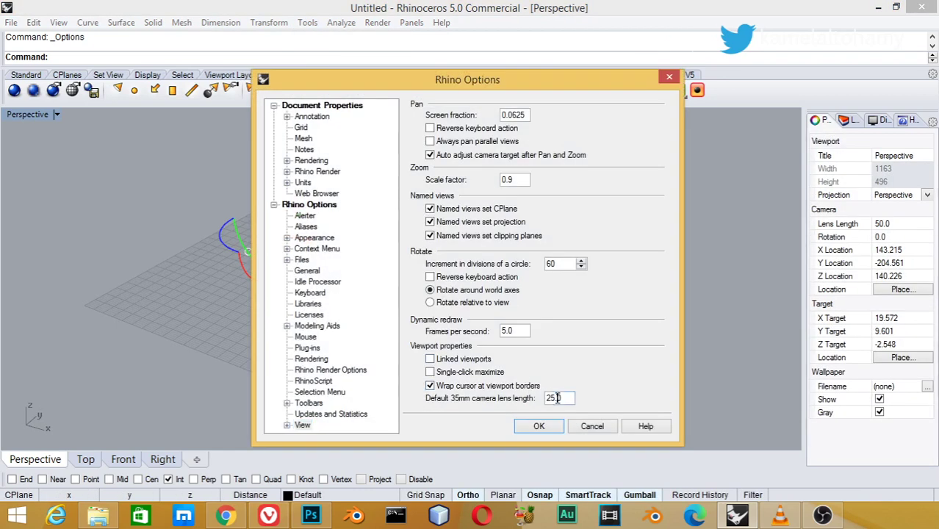
{"action": "type", "text": "100"}
{"action": "left_click", "coordinate": [538, 426]}
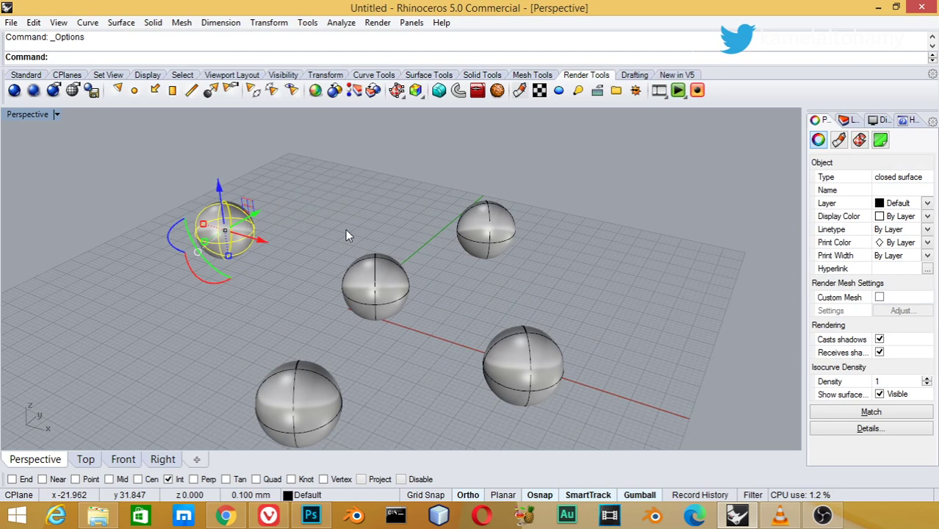
{"action": "left_click", "coordinate": [307, 22]}
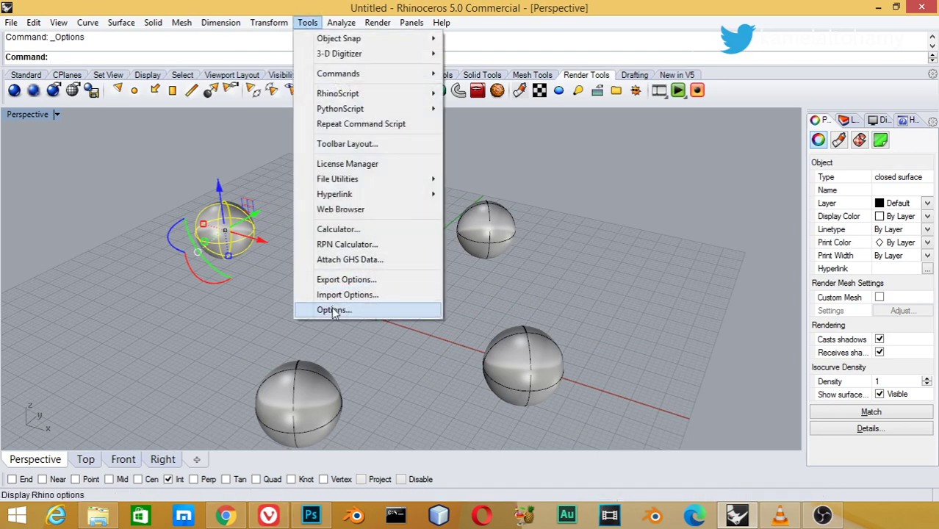
{"action": "left_click", "coordinate": [334, 309]}
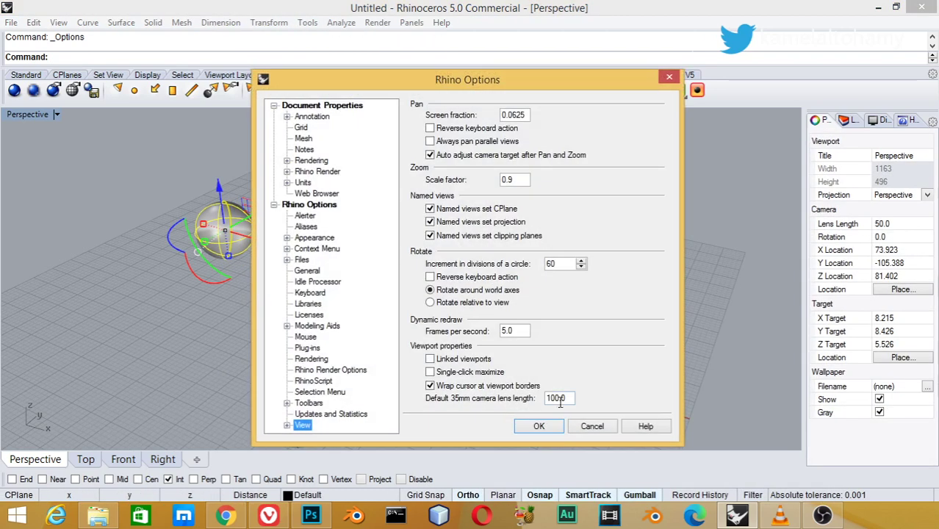
Browse the View subpages and display modes, then move up to the Appearance page.
{"action": "left_click", "coordinate": [287, 426]}
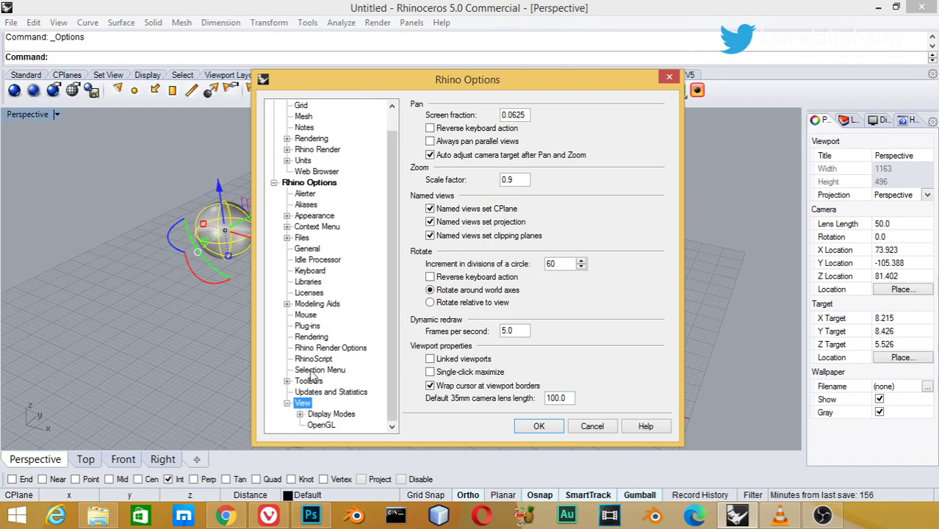
{"action": "left_click", "coordinate": [345, 415]}
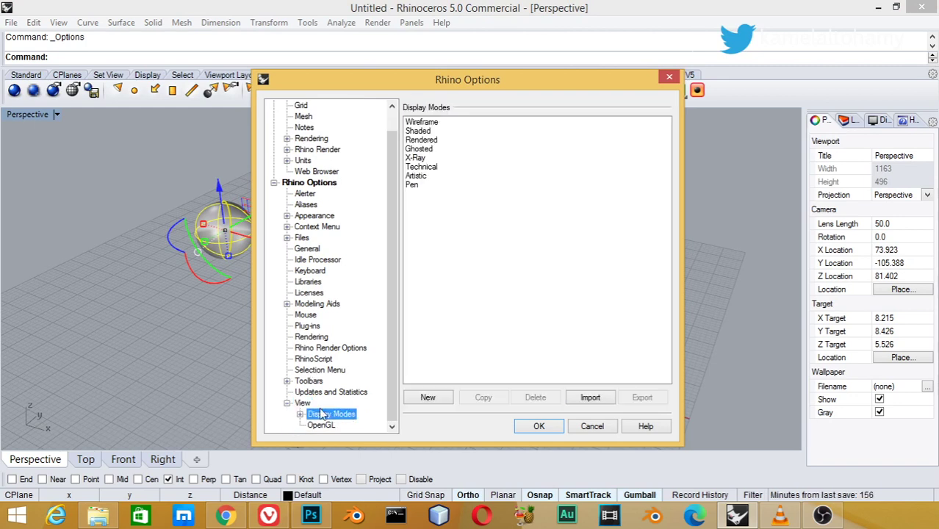
{"action": "left_click", "coordinate": [310, 404]}
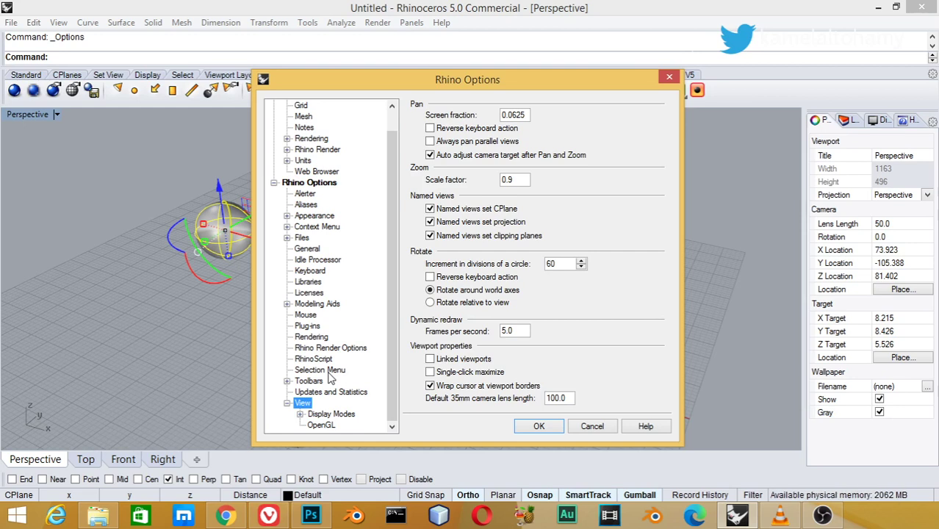
{"action": "scroll", "coordinate": [355, 256], "scroll_direction": "up", "scroll_amount": 1}
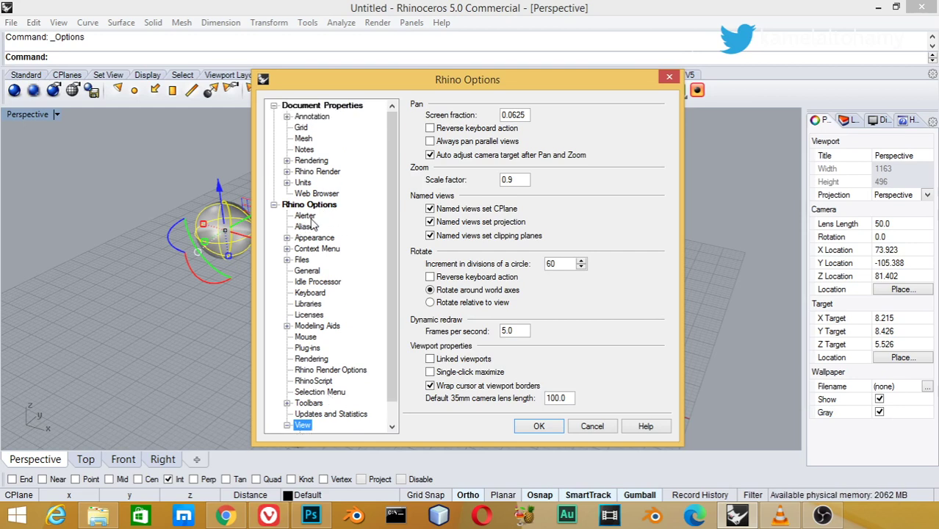
{"action": "left_click", "coordinate": [320, 241]}
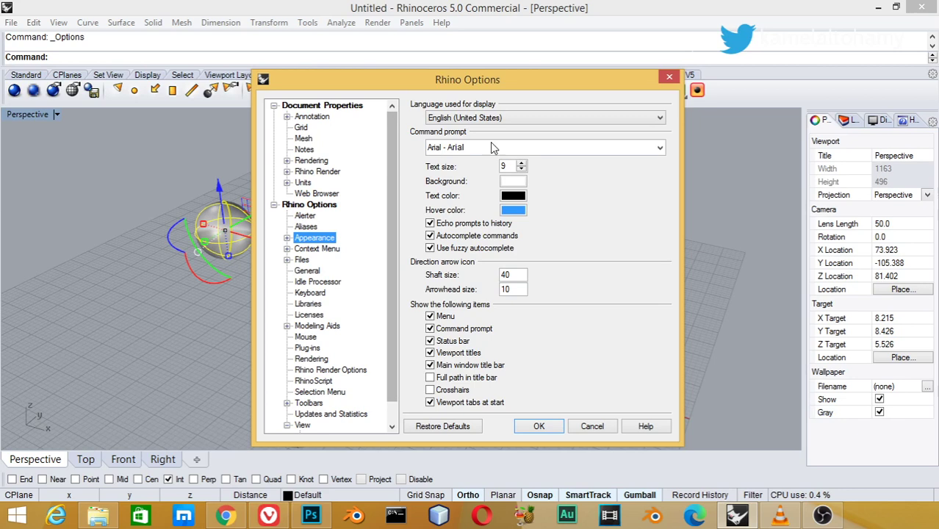
Under Appearance > Colors, set the viewport background to Light Gray.
{"action": "left_click", "coordinate": [287, 238]}
{"action": "left_click", "coordinate": [316, 250]}
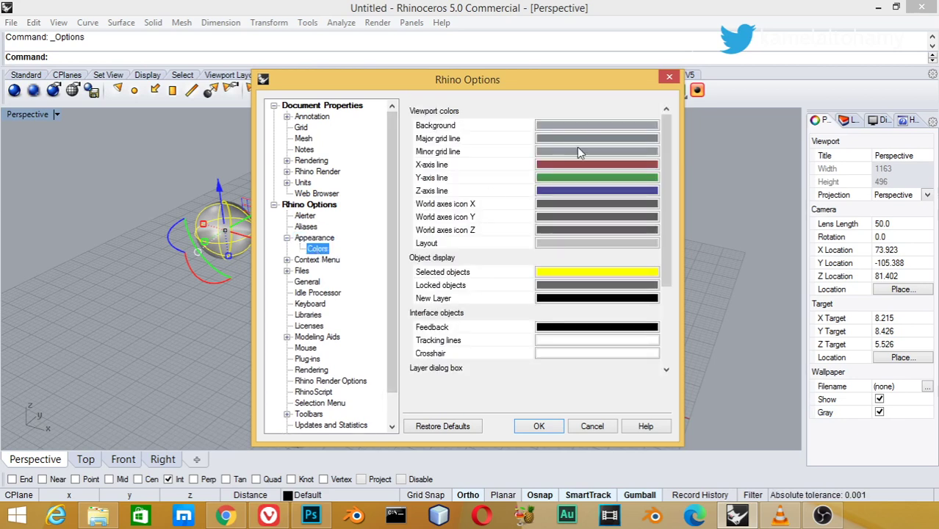
{"action": "left_click", "coordinate": [596, 126]}
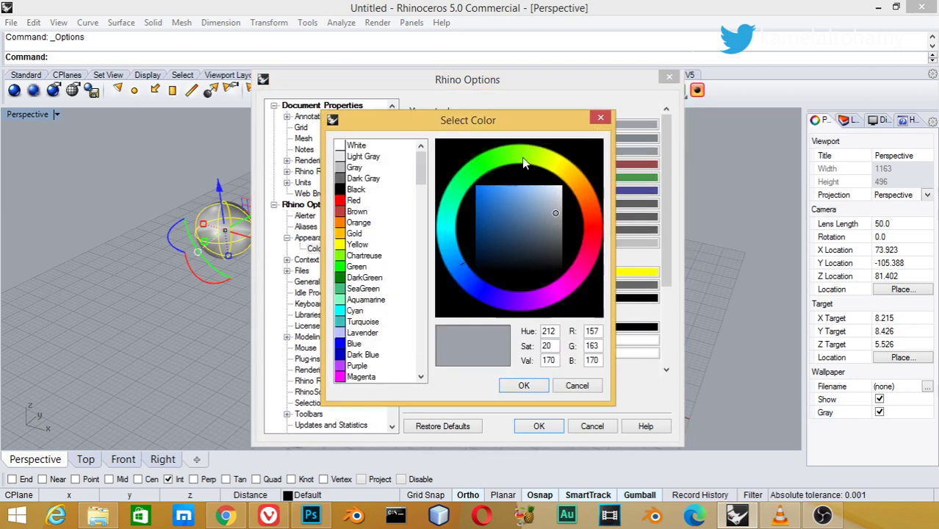
{"action": "left_click", "coordinate": [345, 157]}
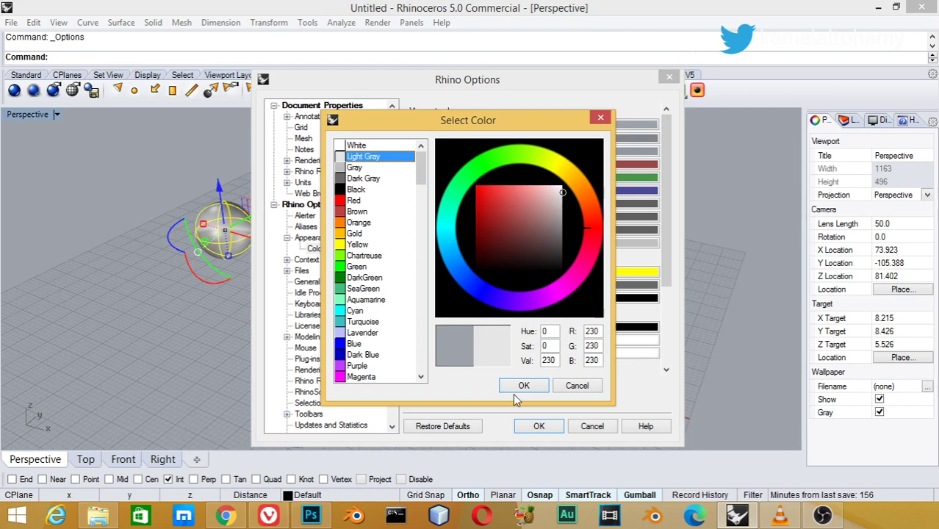
{"action": "left_click", "coordinate": [520, 388]}
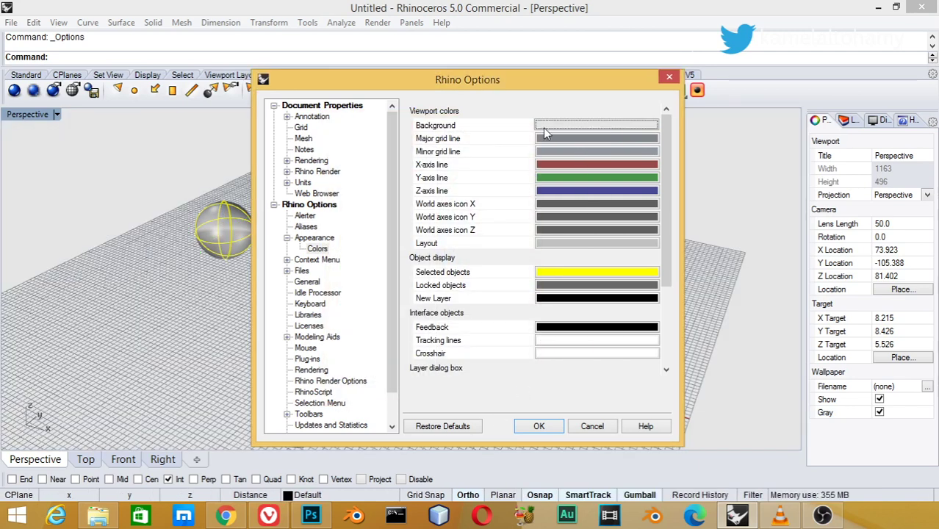
Try a White background, revert to Light Gray (230,230,230), and close Options with OK.
{"action": "left_click", "coordinate": [549, 123]}
{"action": "left_click", "coordinate": [367, 145]}
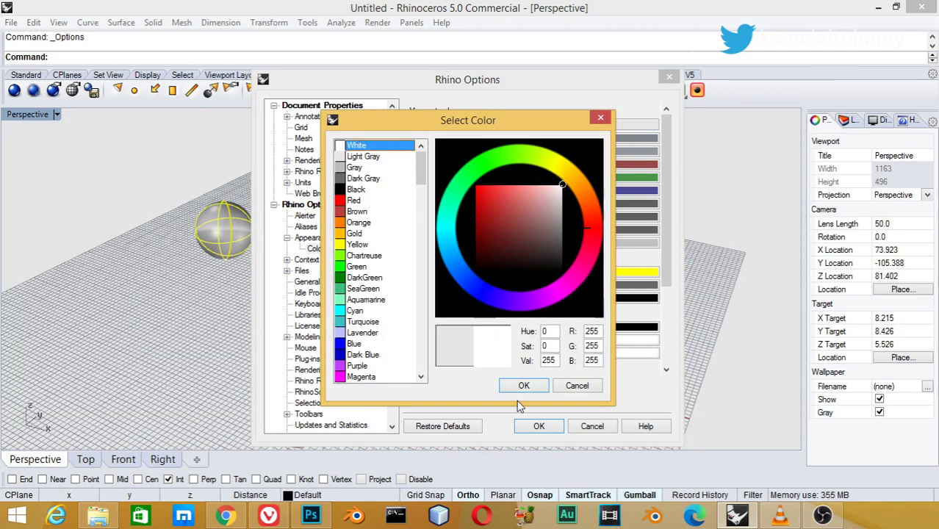
{"action": "left_click", "coordinate": [524, 385]}
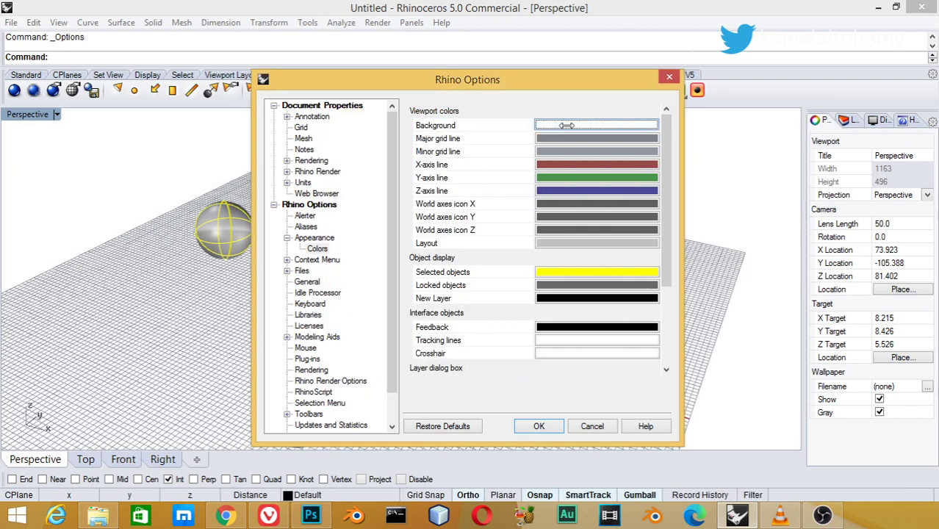
{"action": "left_click", "coordinate": [559, 125]}
{"action": "left_click", "coordinate": [364, 157]}
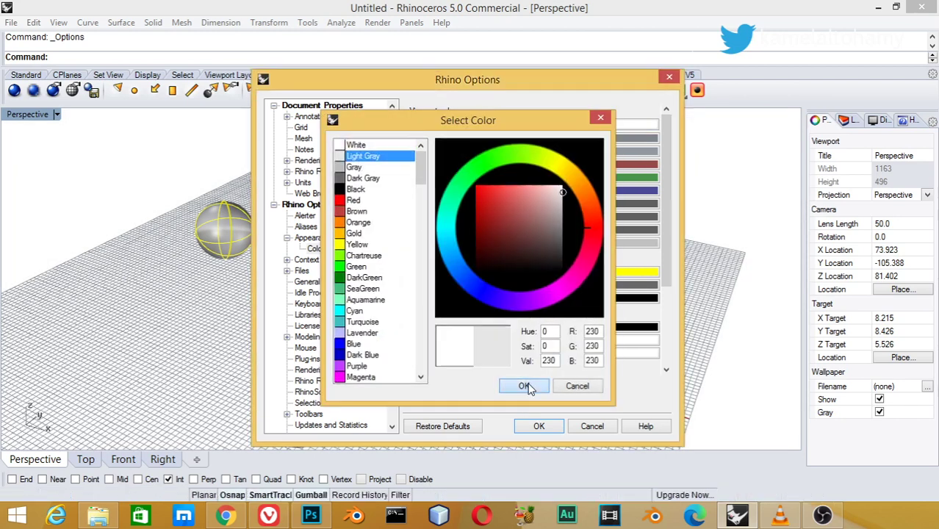
{"action": "left_click", "coordinate": [524, 386]}
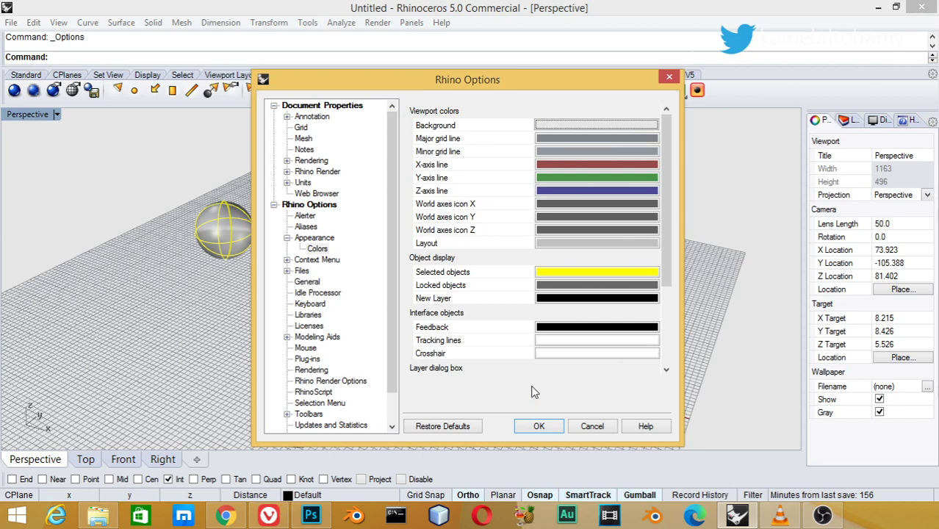
{"action": "left_click", "coordinate": [543, 424]}
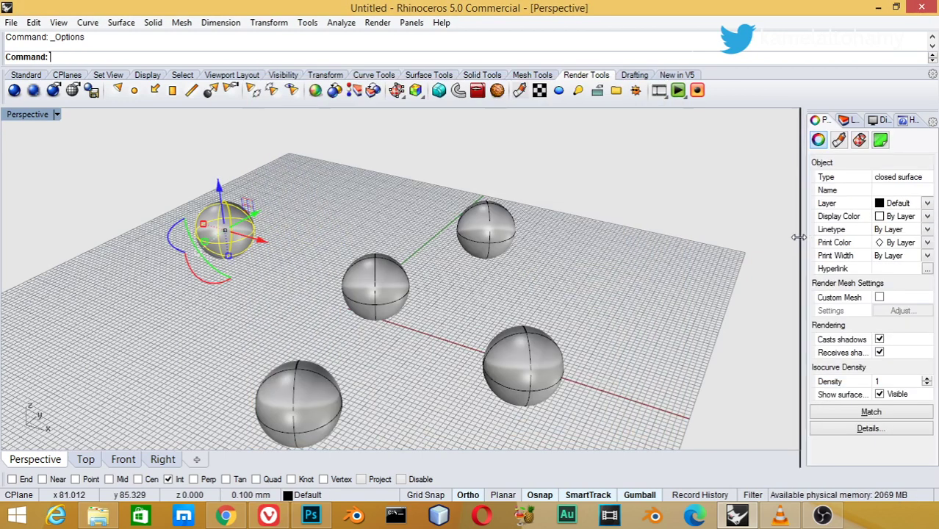
Create a new layer named 'lines' in the Layers panel.
{"action": "left_click_drag", "start_coordinate": [802, 237], "coordinate": [746, 237]}
{"action": "left_click", "coordinate": [815, 121]}
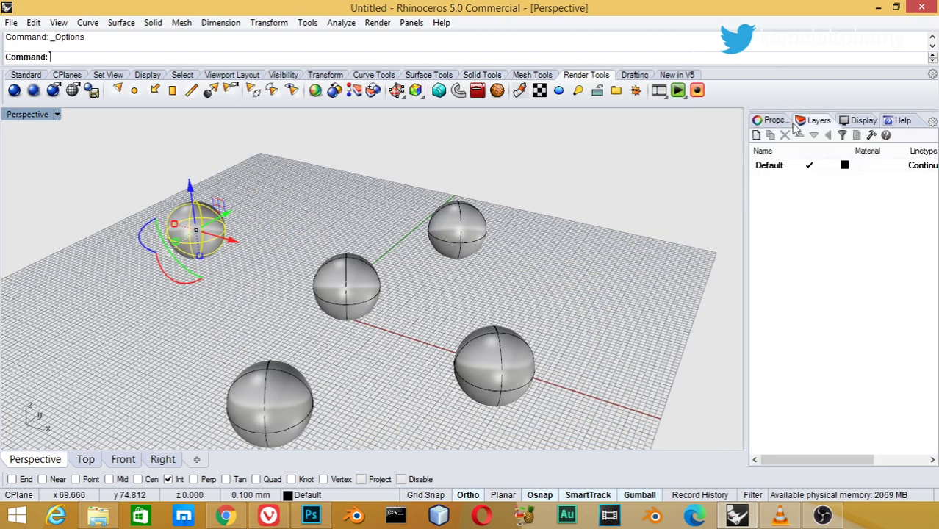
{"action": "left_click", "coordinate": [757, 135]}
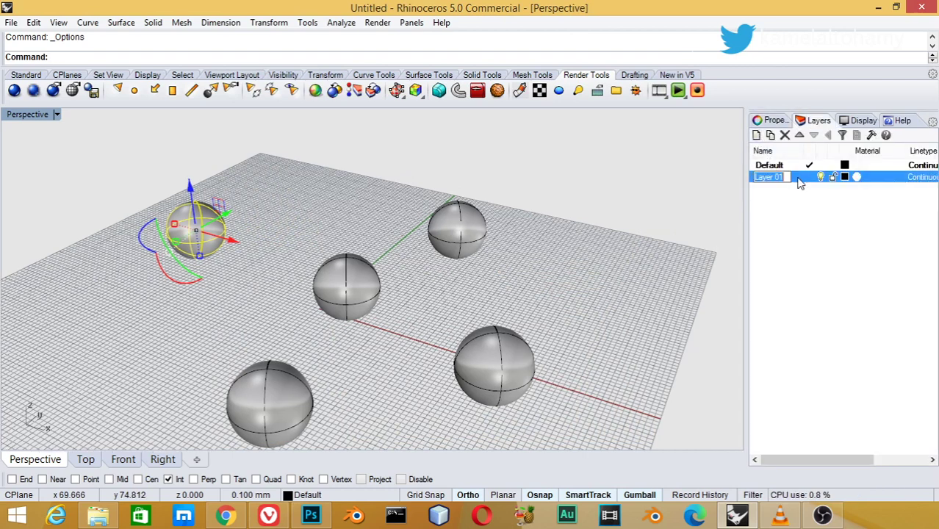
{"action": "type", "text": "مهشر"}
{"action": "key", "text": "BackSpace"}
{"action": "key", "text": "BackSpace"}
{"action": "key", "text": "BackSpace"}
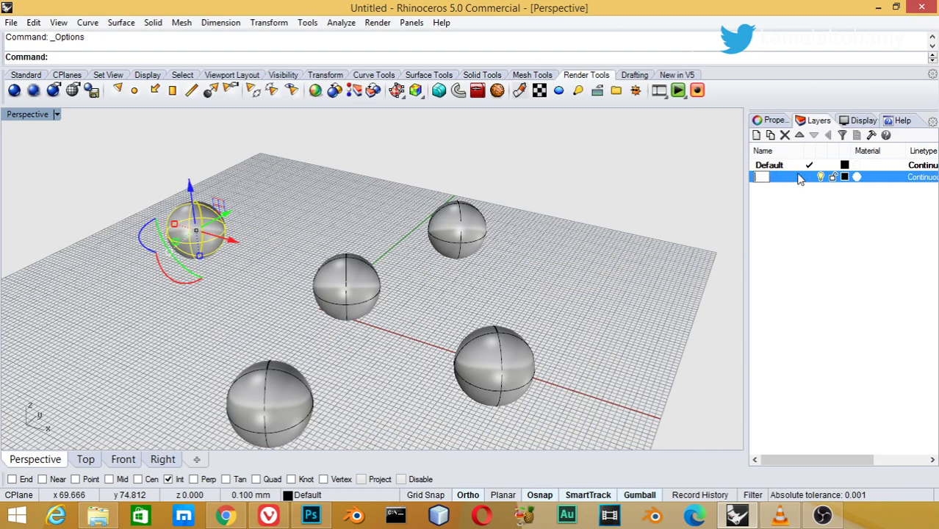
{"action": "type", "text": "lines"}
{"action": "key", "text": "Return"}
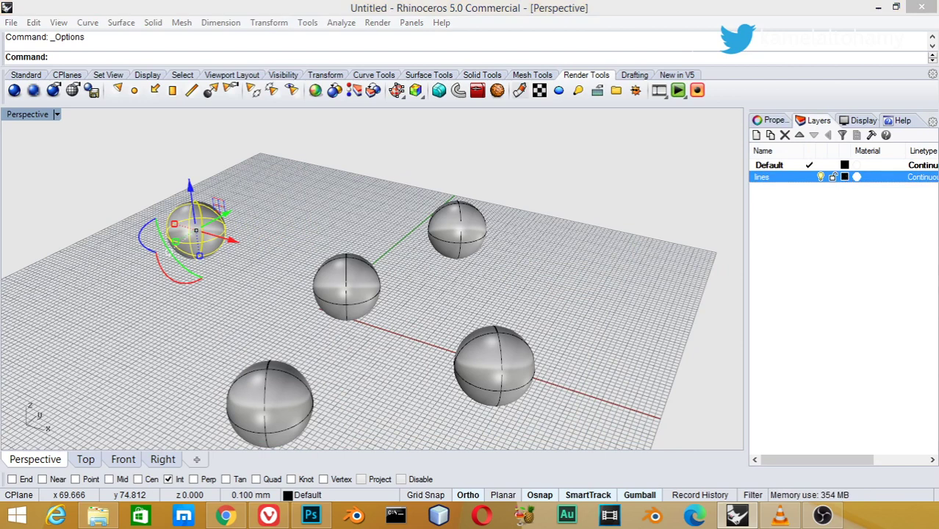
Set the lines layer colour to Black after briefly trying Blue.
{"action": "left_click", "coordinate": [335, 249]}
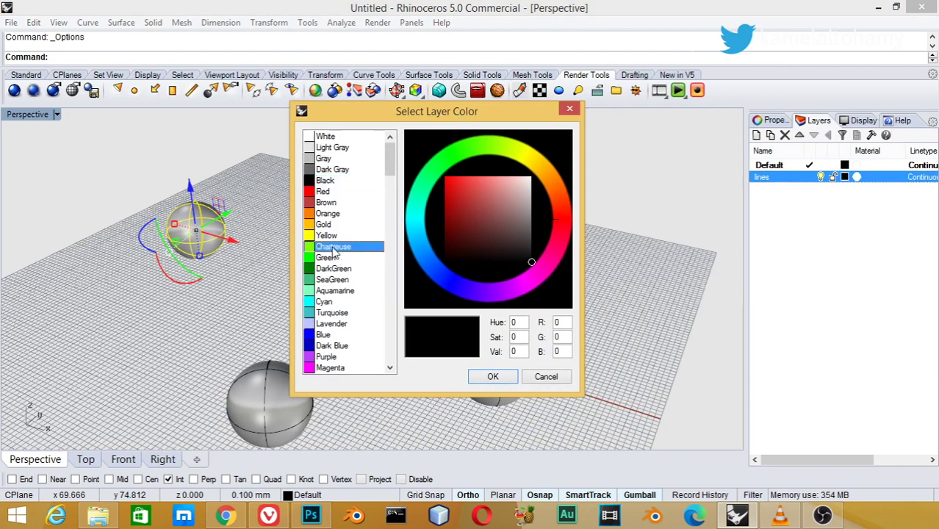
{"action": "left_click", "coordinate": [372, 335]}
{"action": "left_click", "coordinate": [493, 376]}
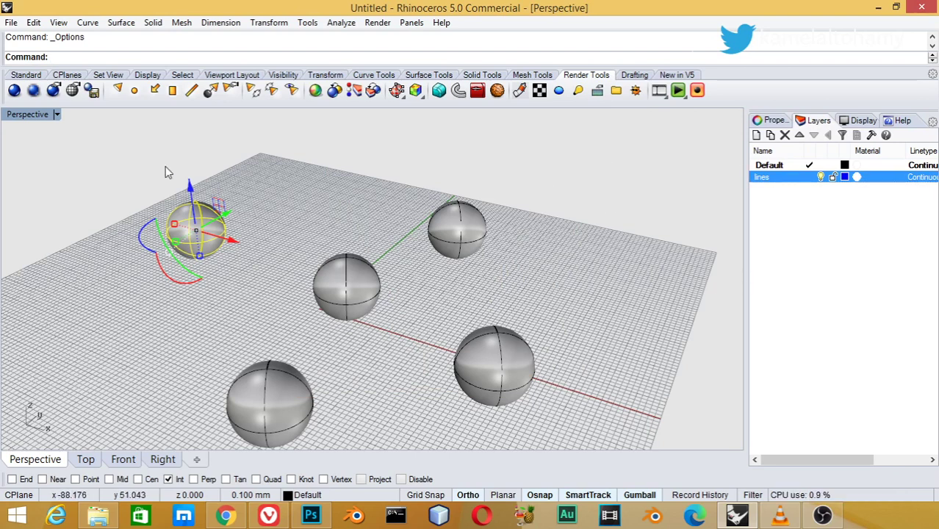
{"action": "left_click", "coordinate": [845, 181]}
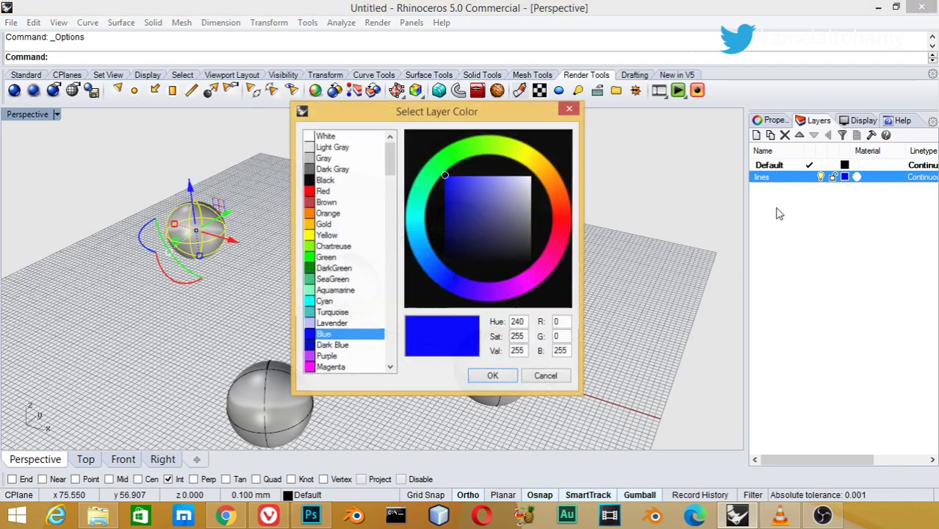
{"action": "left_click", "coordinate": [332, 181]}
{"action": "left_click", "coordinate": [492, 377]}
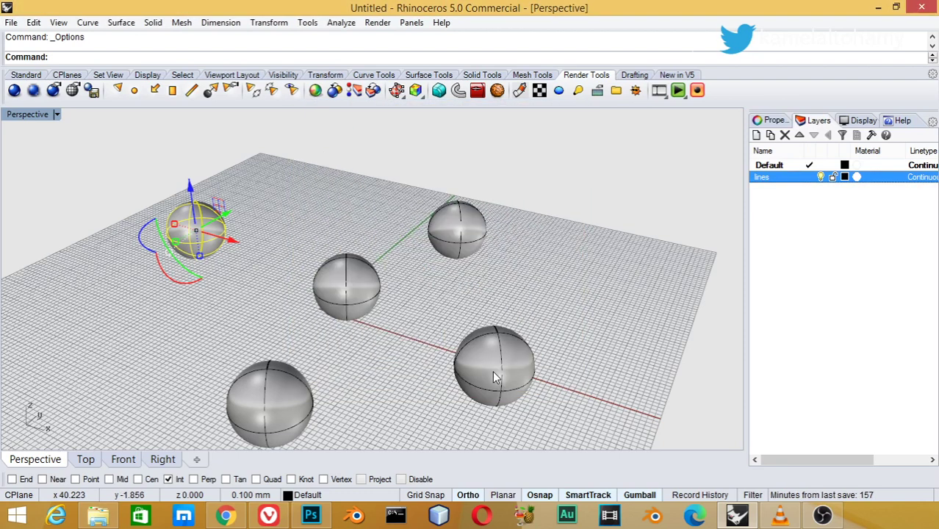
{"action": "left_click", "coordinate": [362, 293]}
Orbit and zoom the Perspective view, then zoom extents to fit all five spheres.
{"action": "right_click_drag", "start_coordinate": [410, 294], "coordinate": [441, 237]}
{"action": "scroll", "coordinate": [476, 237], "scroll_direction": "up", "scroll_amount": 2}
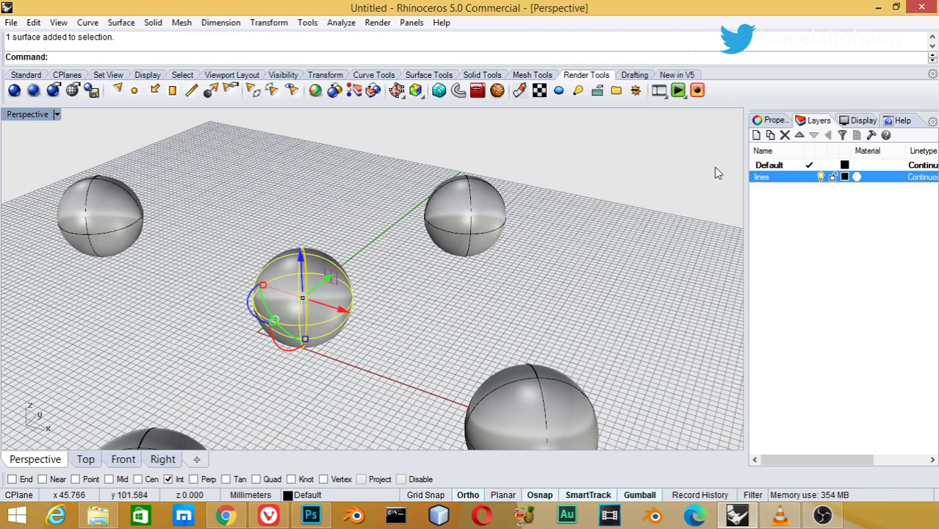
{"action": "key", "text": "Home"}
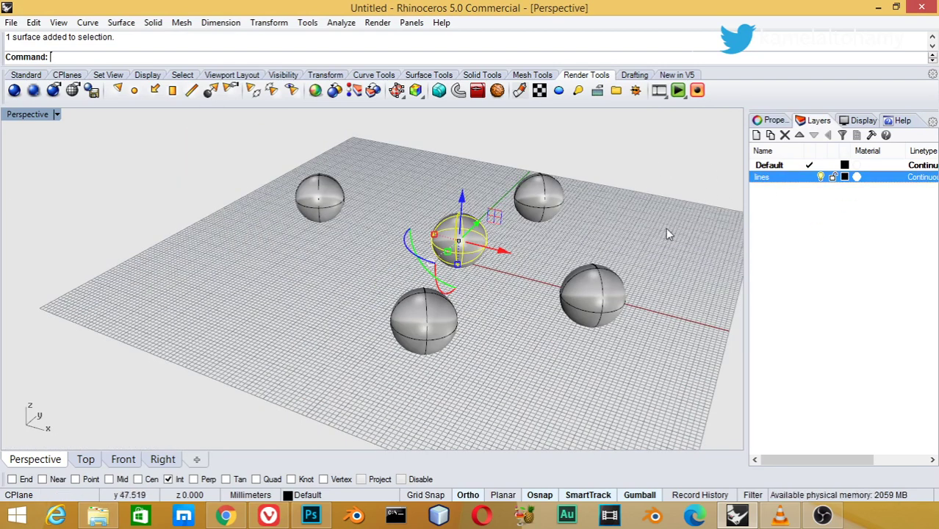